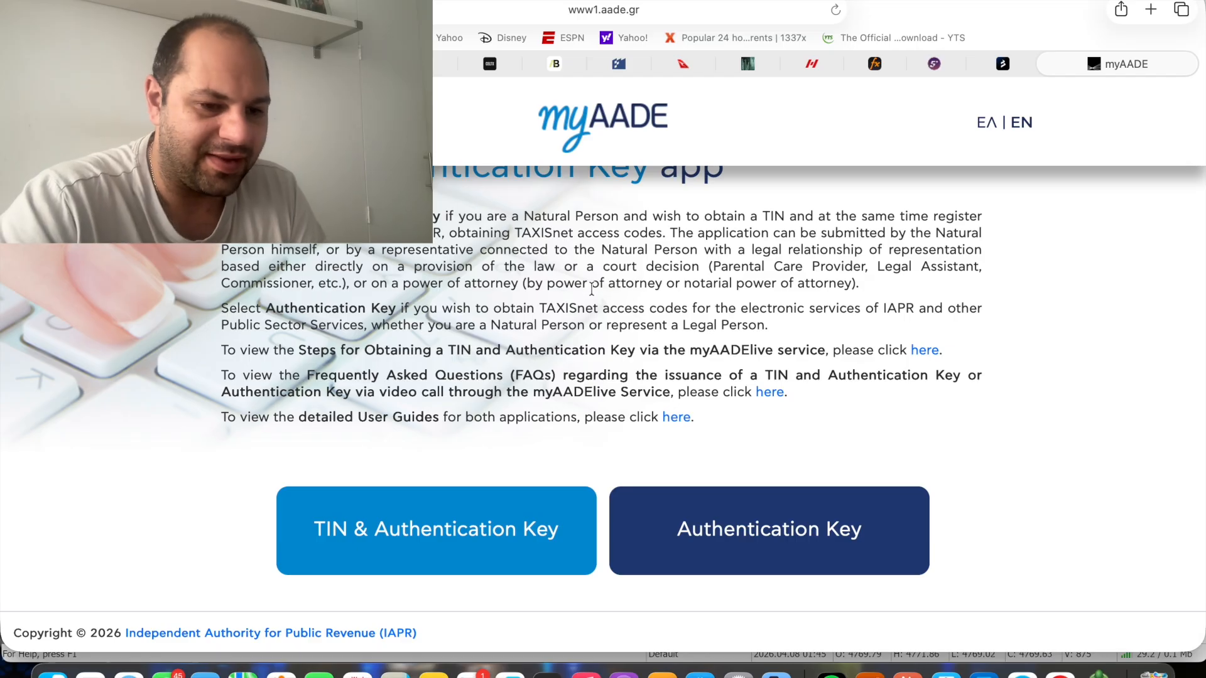
Open the TIN & Authentication Key application and choose to act for myself
click(382, 546)
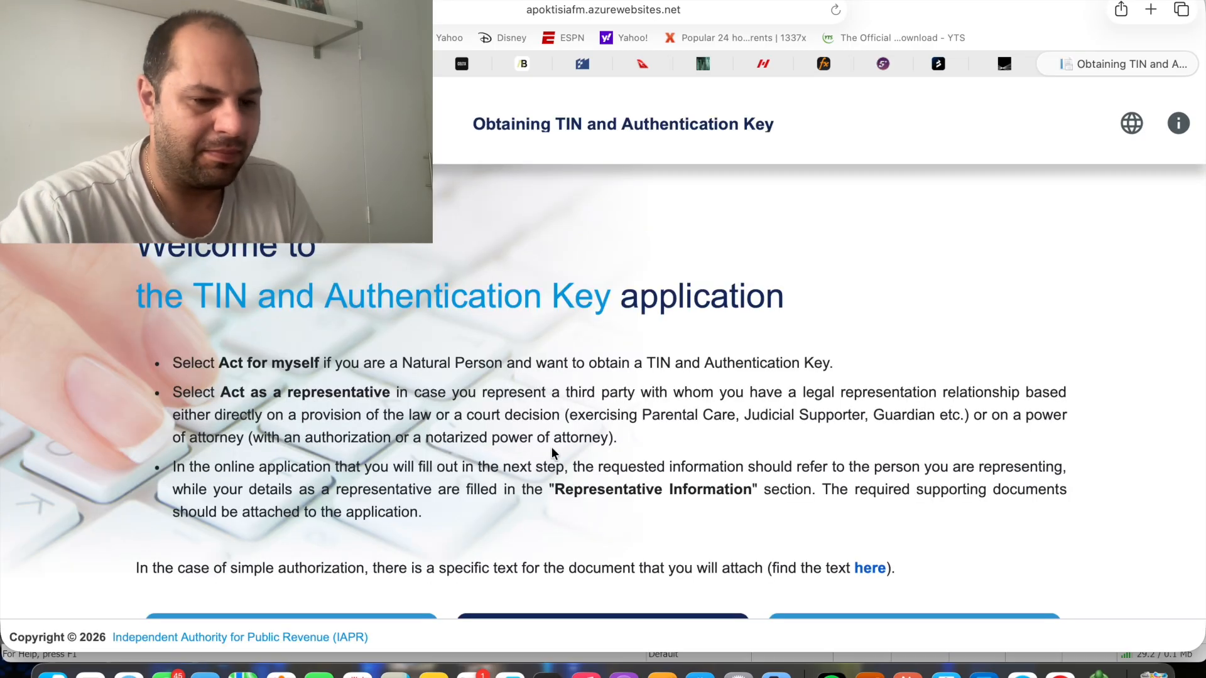
scroll(610, 425, down, 3)
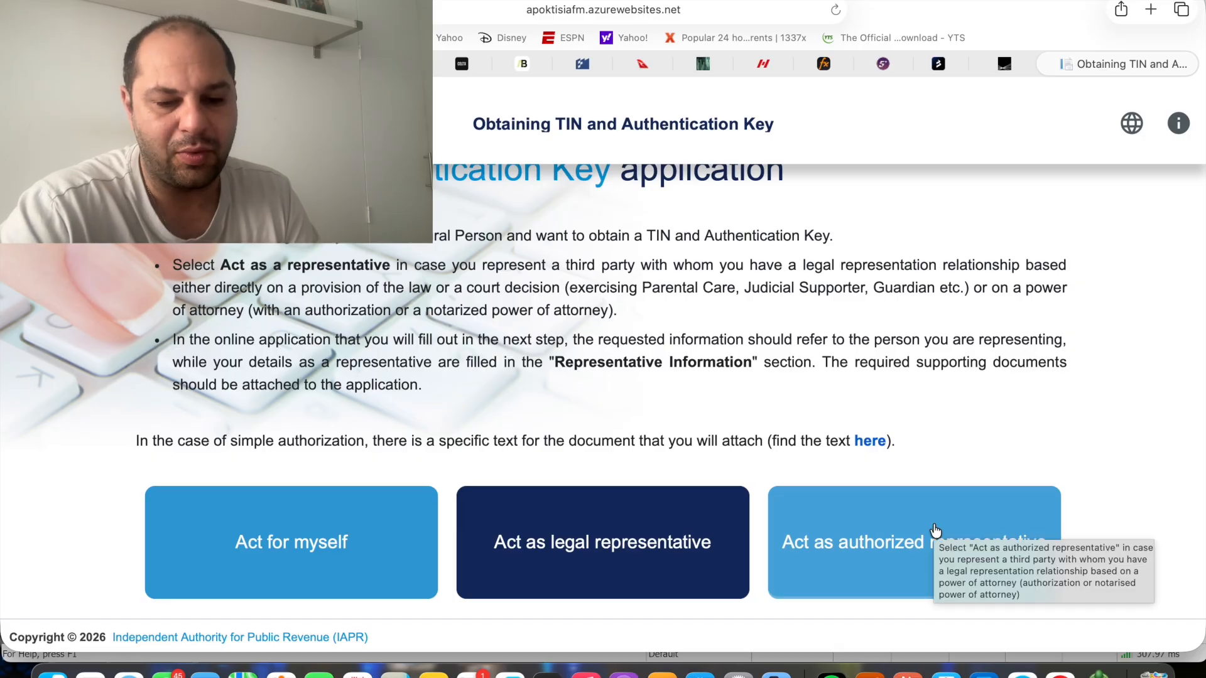
click(343, 563)
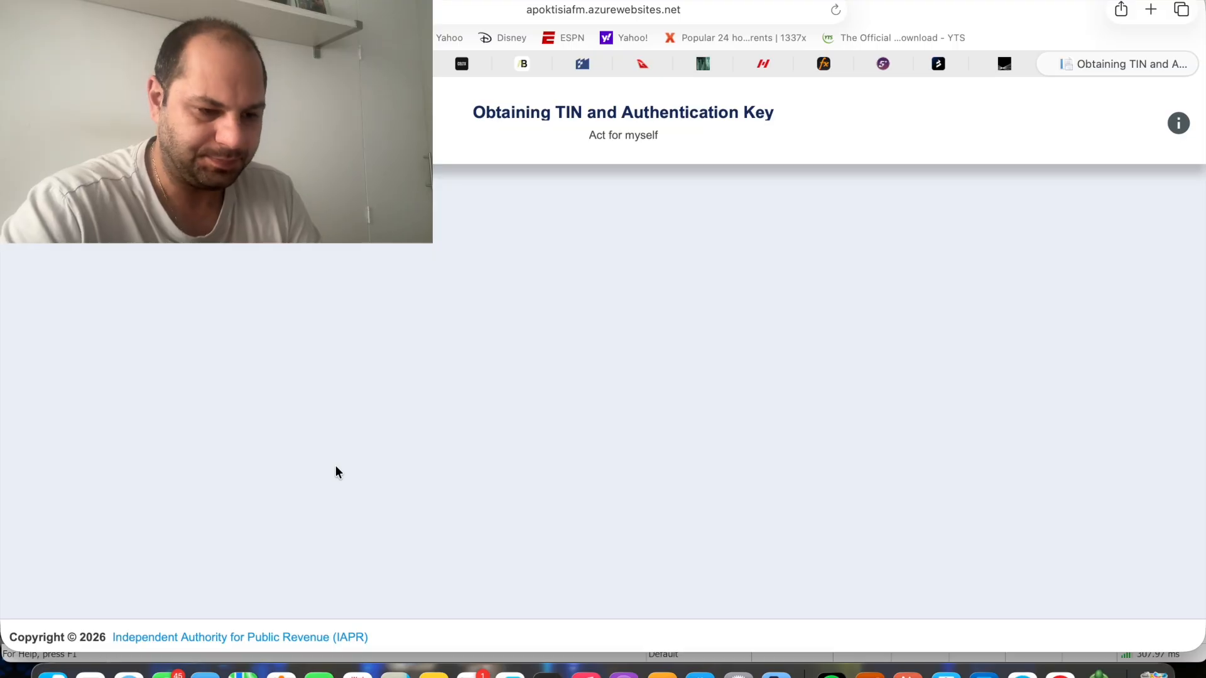
Look through the personal information fields and the identification document page, ending on the personal information form
scroll(336, 467, down, 2)
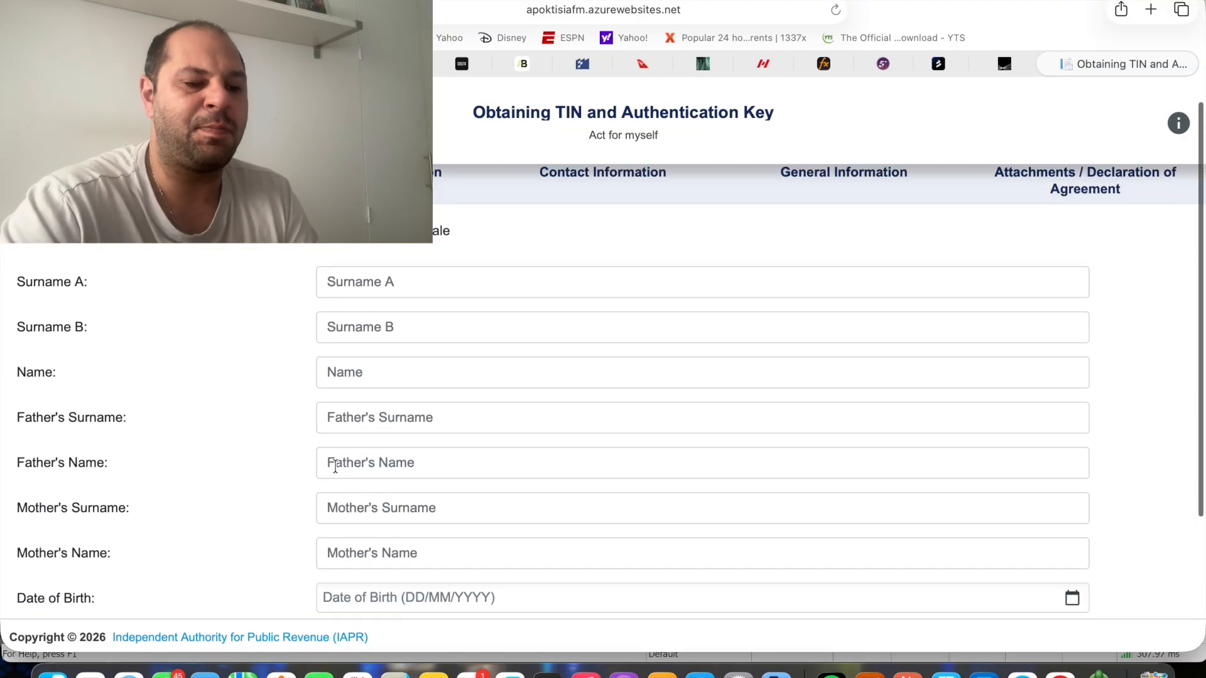
scroll(335, 467, down, 3)
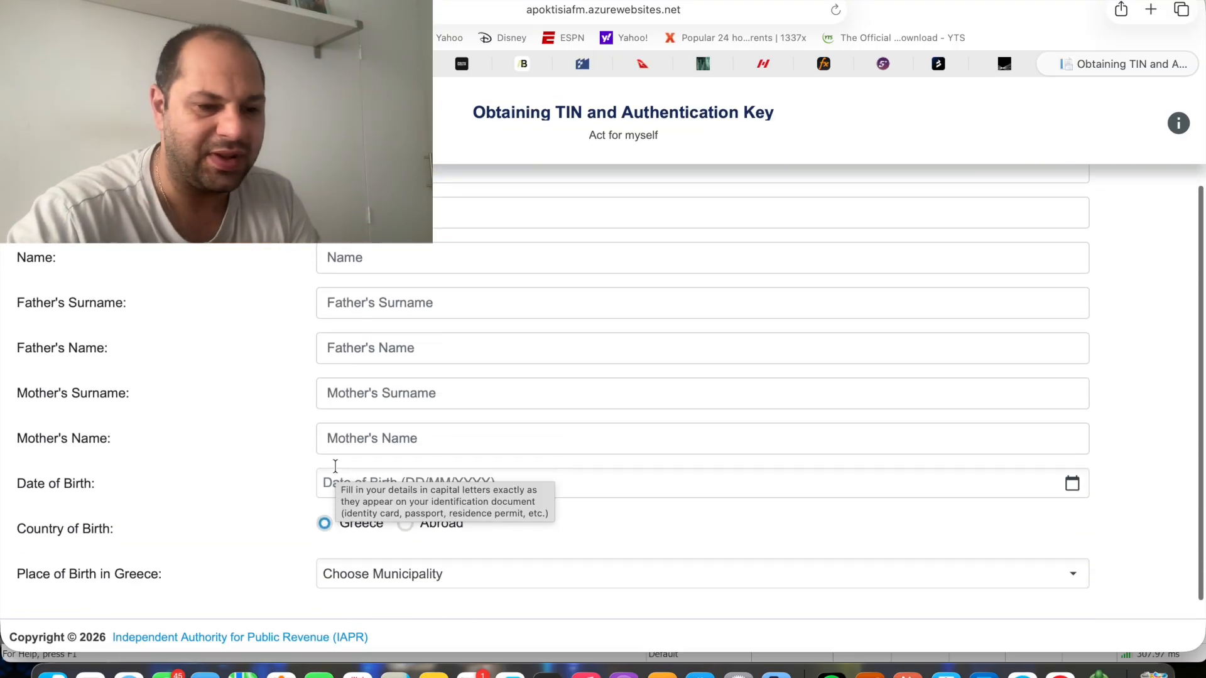
scroll(335, 466, down, 3)
scroll(163, 480, up, 1)
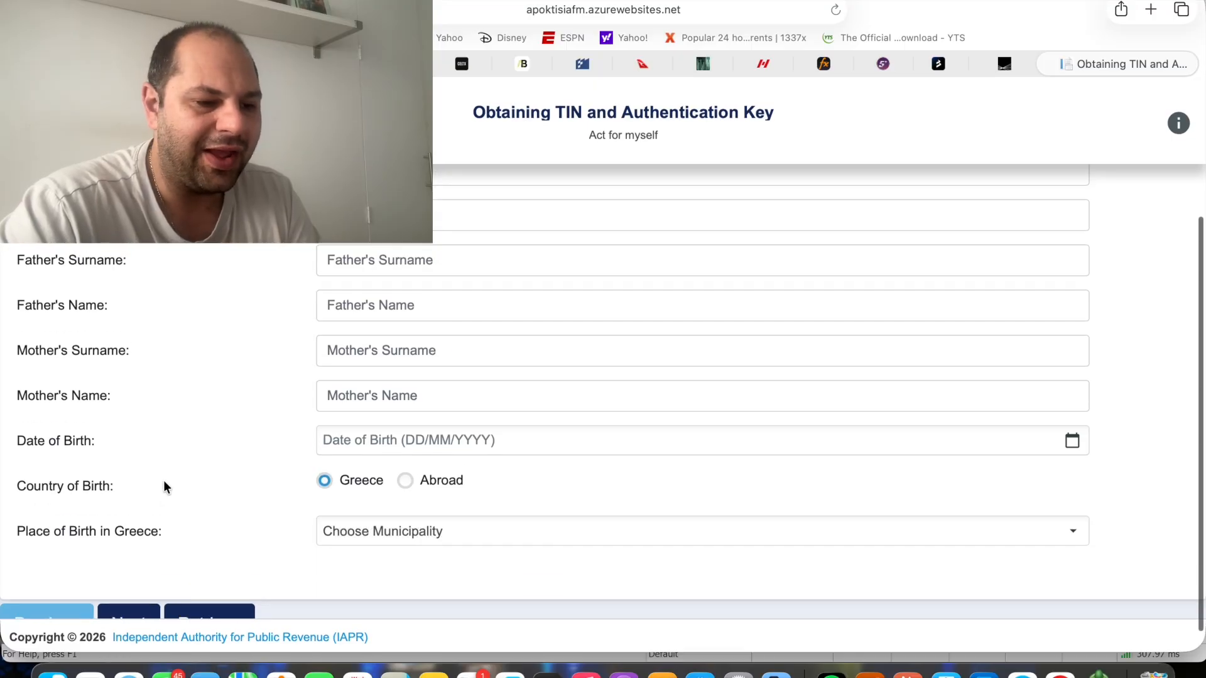
scroll(163, 480, up, 5)
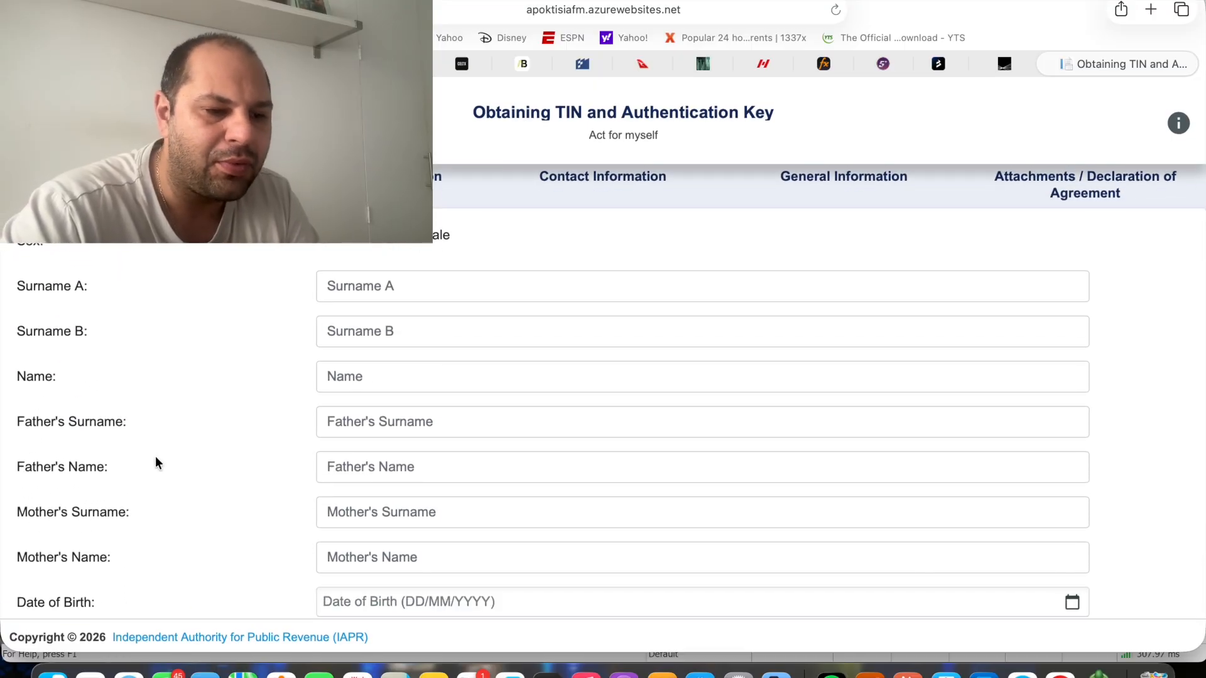
scroll(156, 462, down, 5)
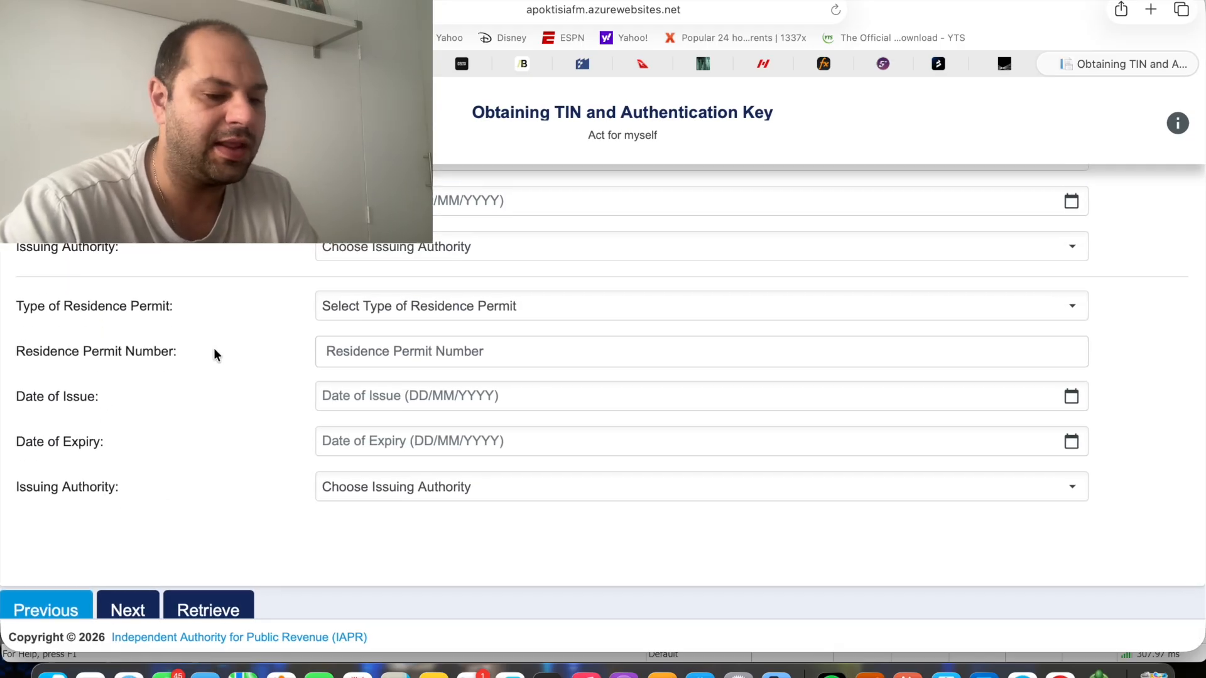
click(74, 598)
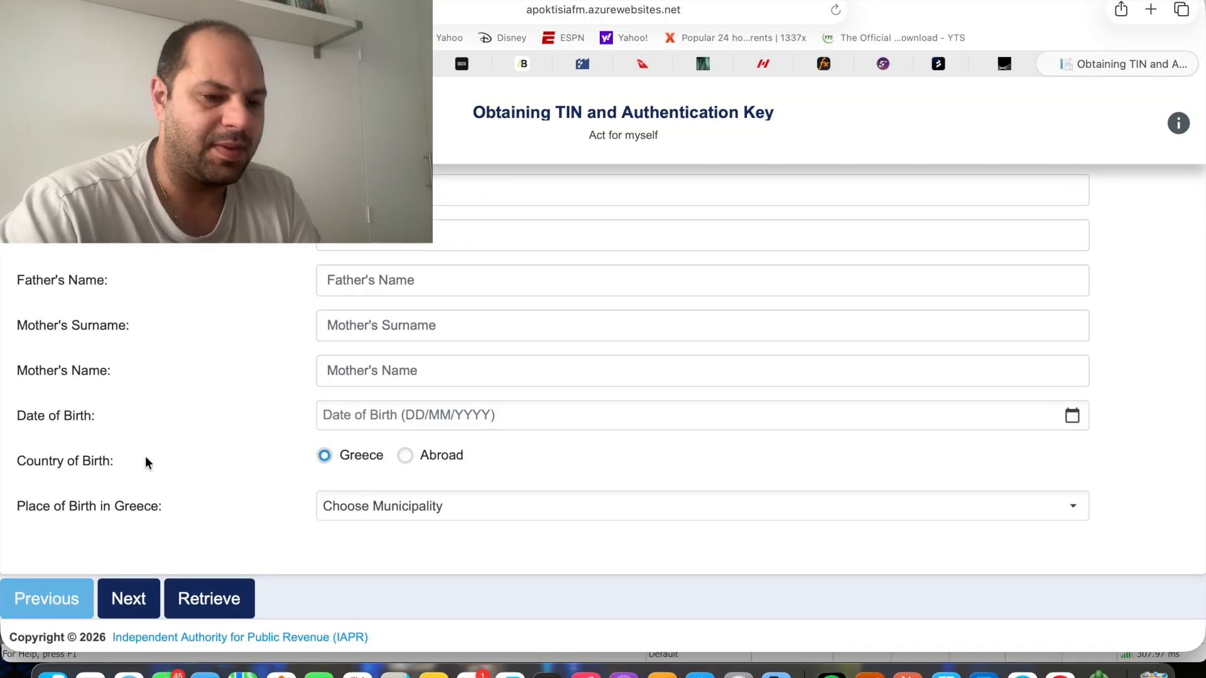
scroll(246, 322, up, 3)
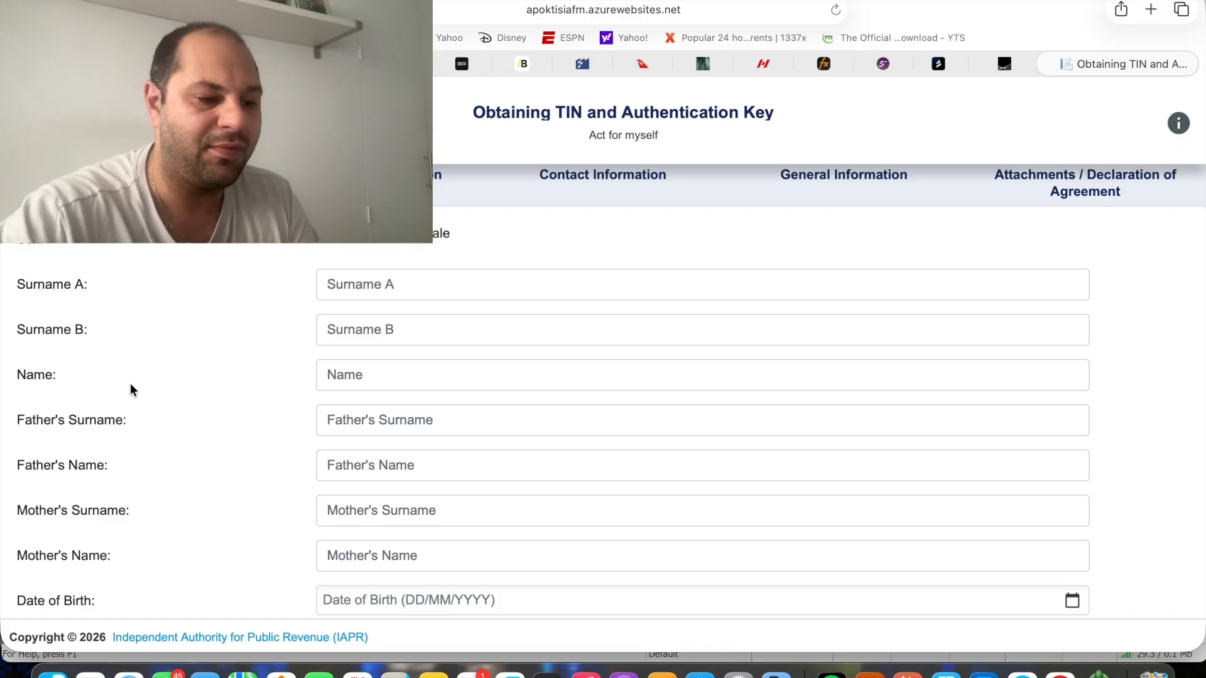
Set the country of birth to Abroad and browse the list of birth countries
scroll(185, 443, down, 2)
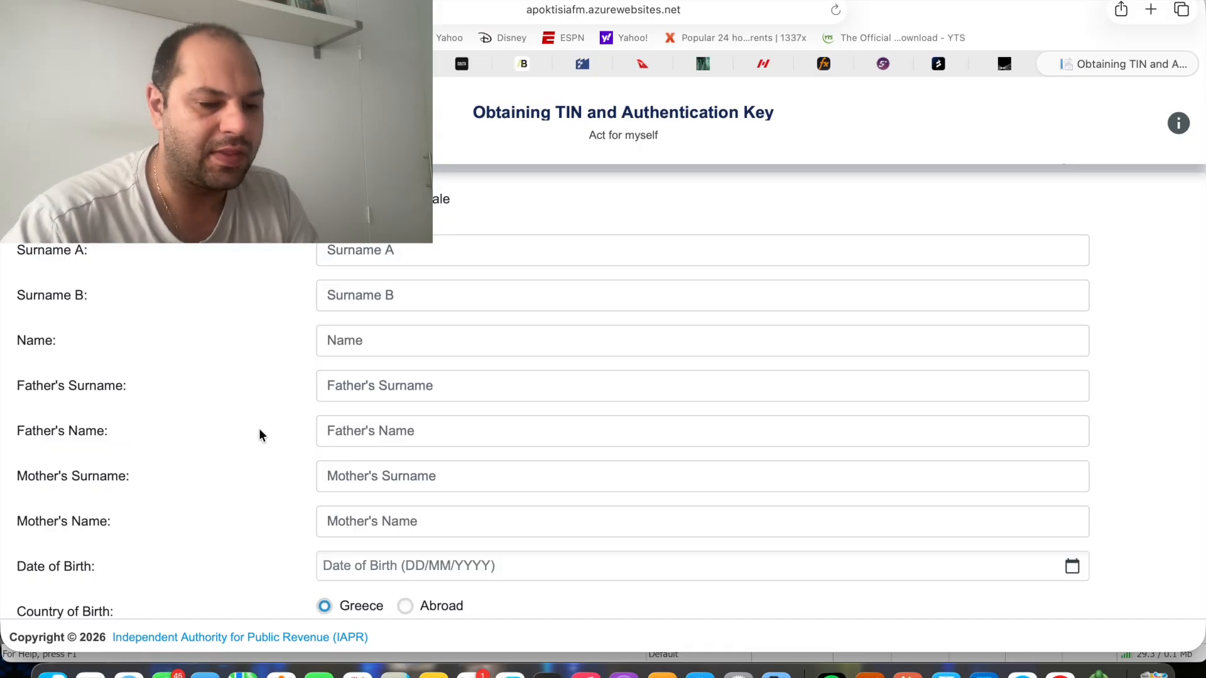
scroll(287, 466, down, 3)
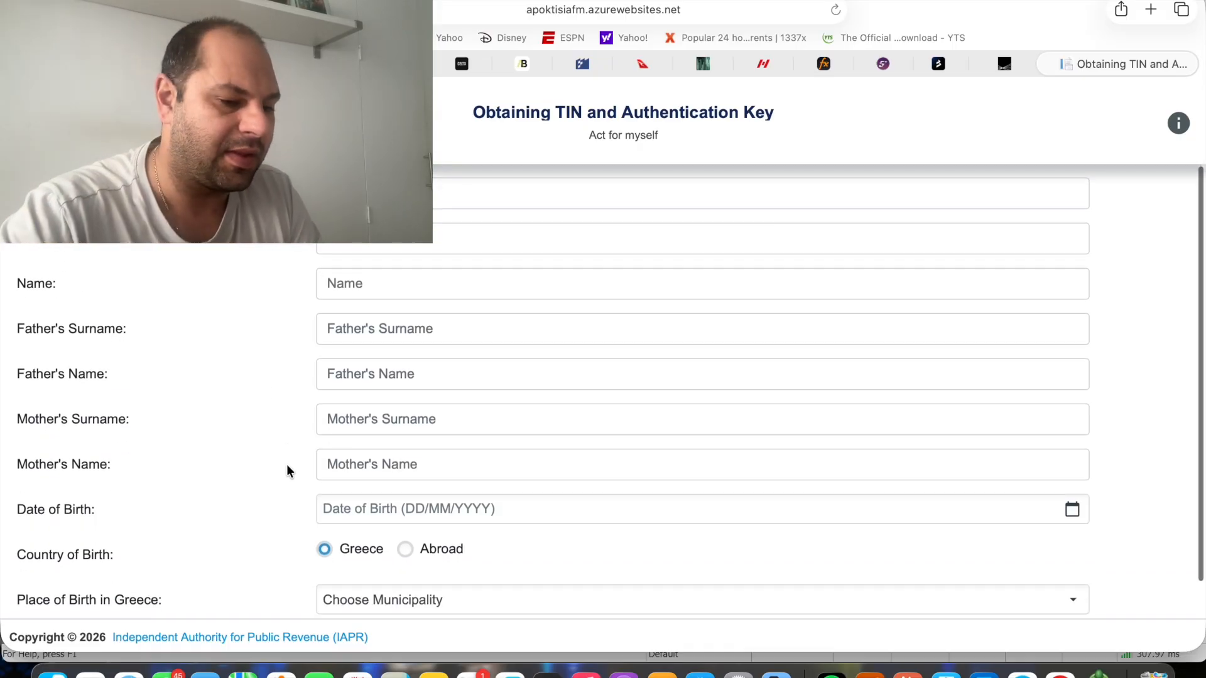
scroll(286, 465, down, 3)
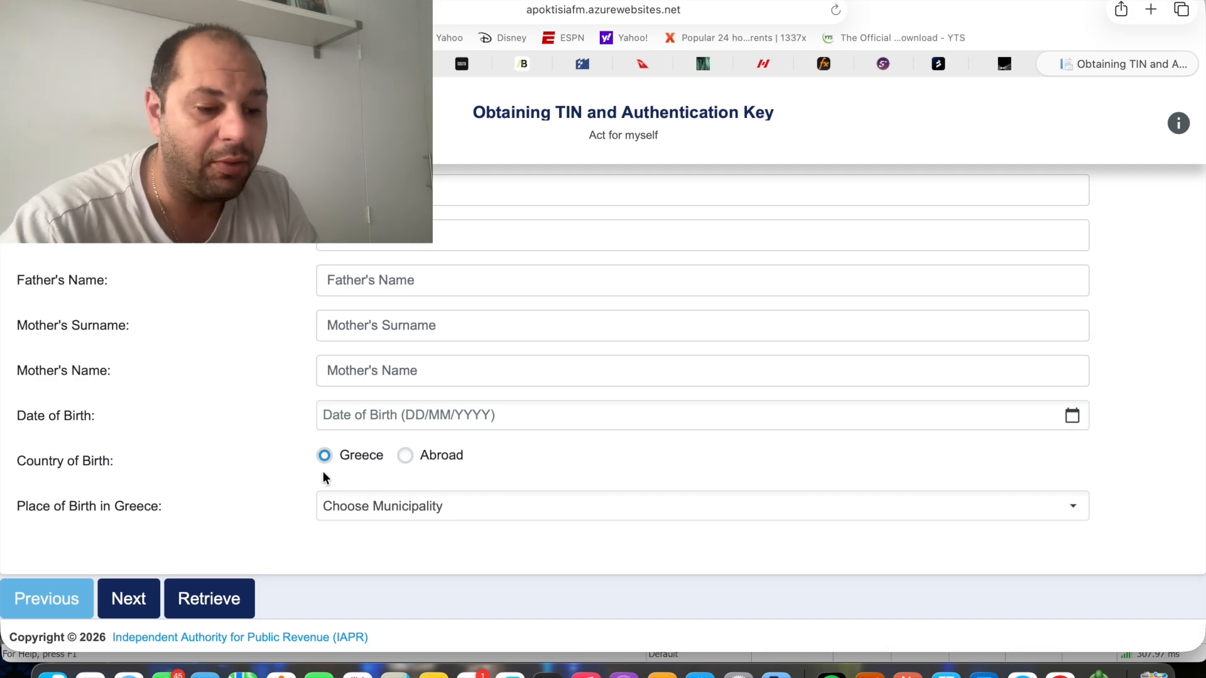
click(404, 457)
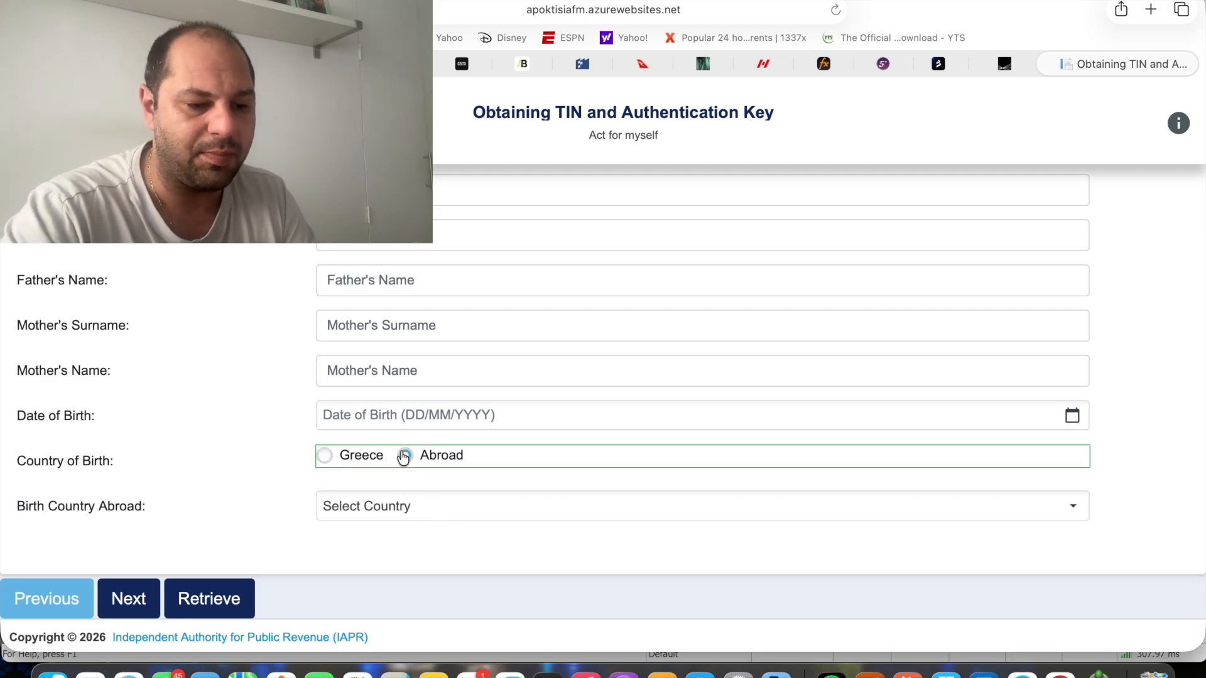
click(369, 509)
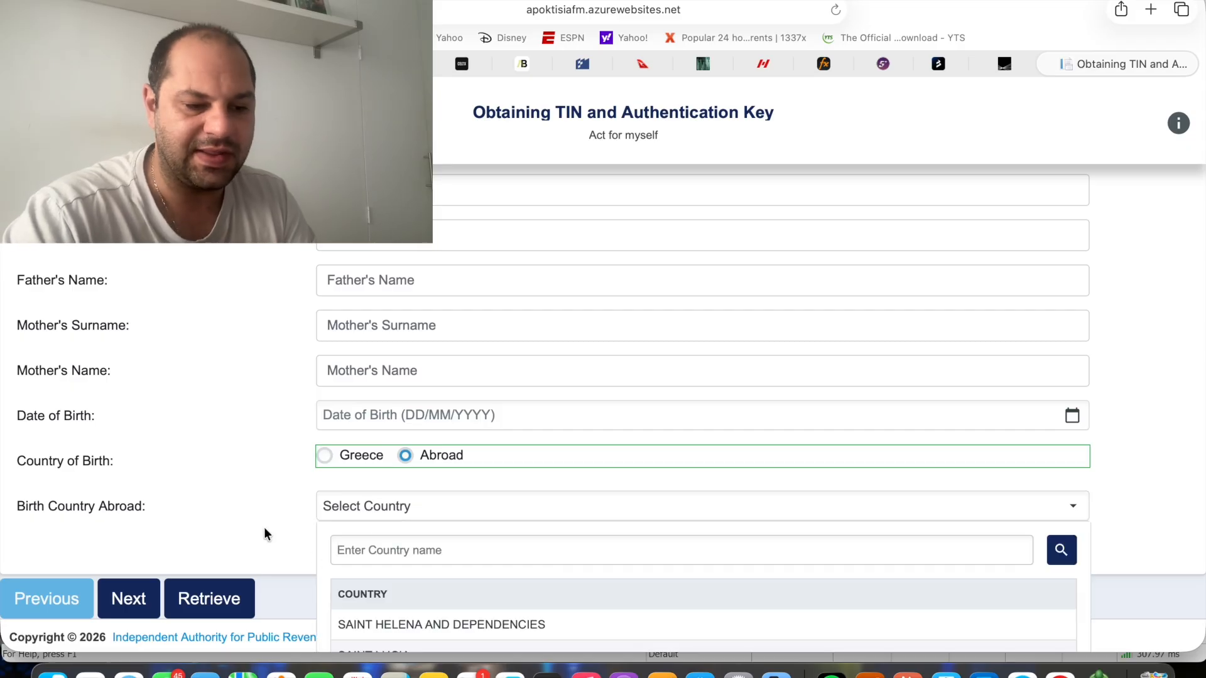
scroll(263, 533, down, 8)
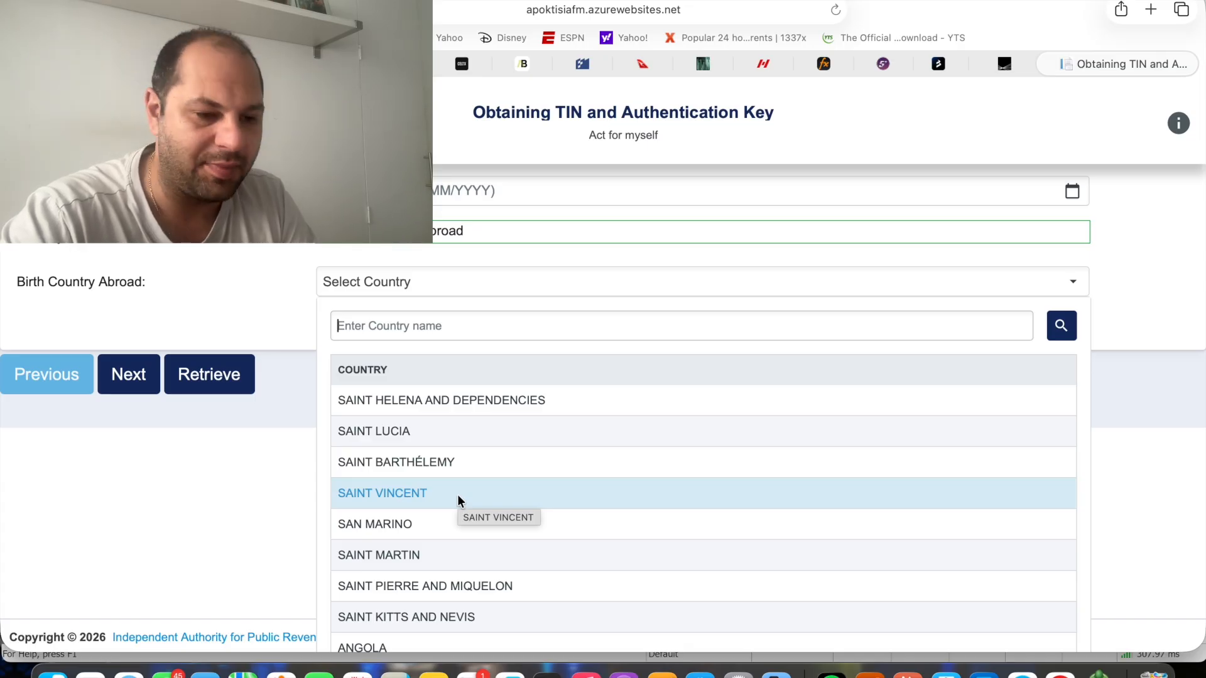
Set the country of birth to Greece and browse the municipalities offered for the place of birth
click(325, 231)
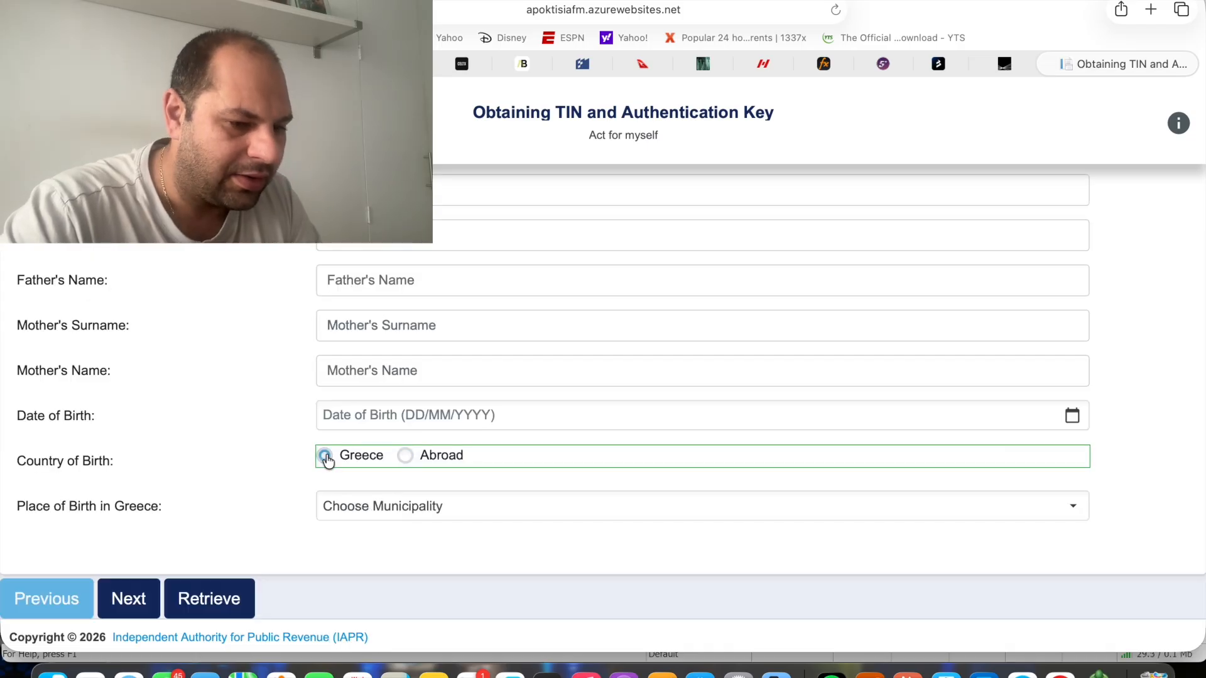
click(367, 517)
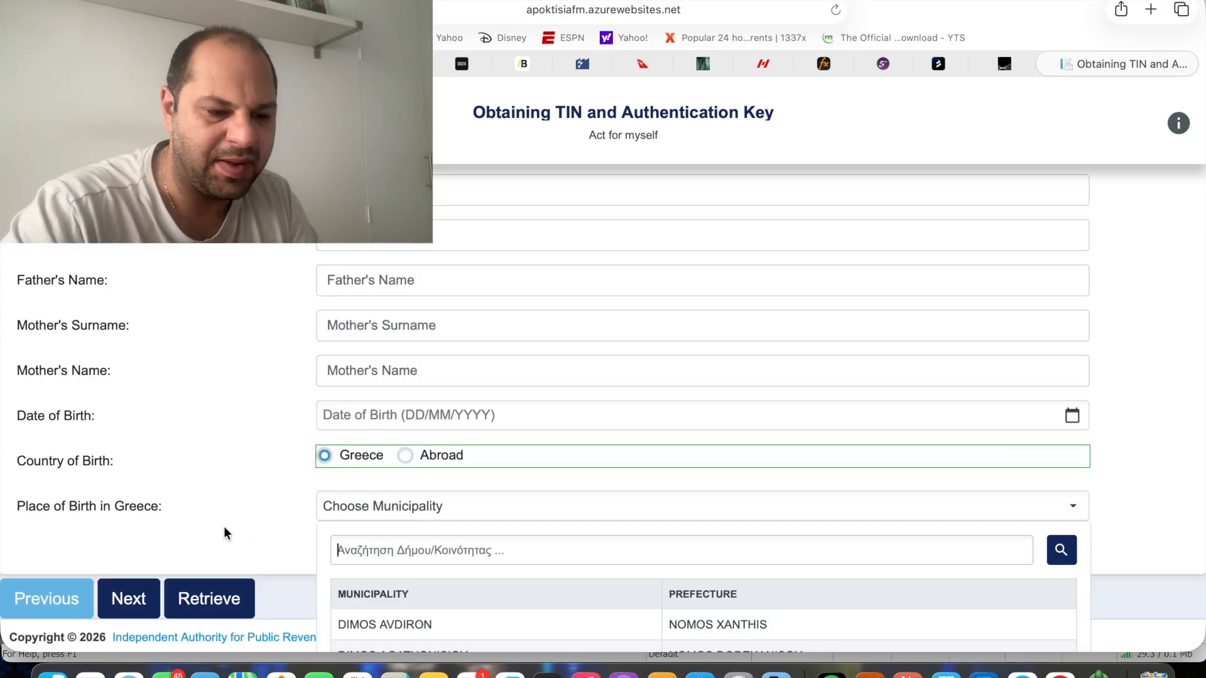
scroll(225, 529, down, 3)
scroll(224, 532, down, 2)
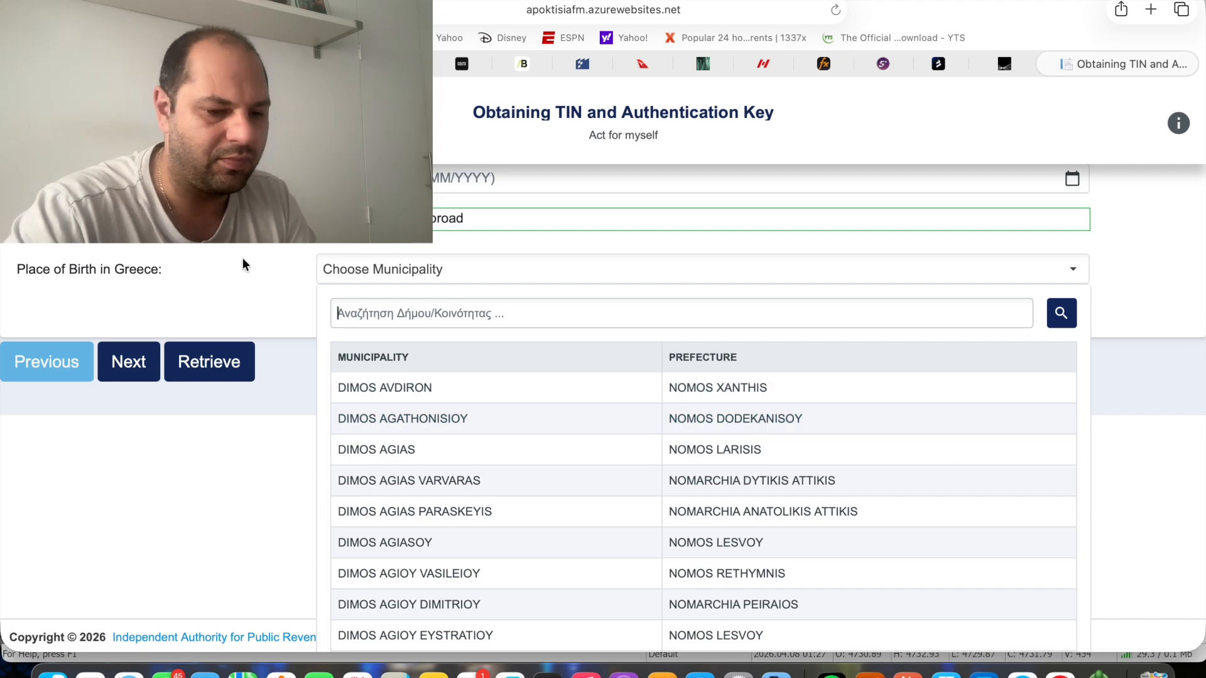
scroll(442, 496, down, 3)
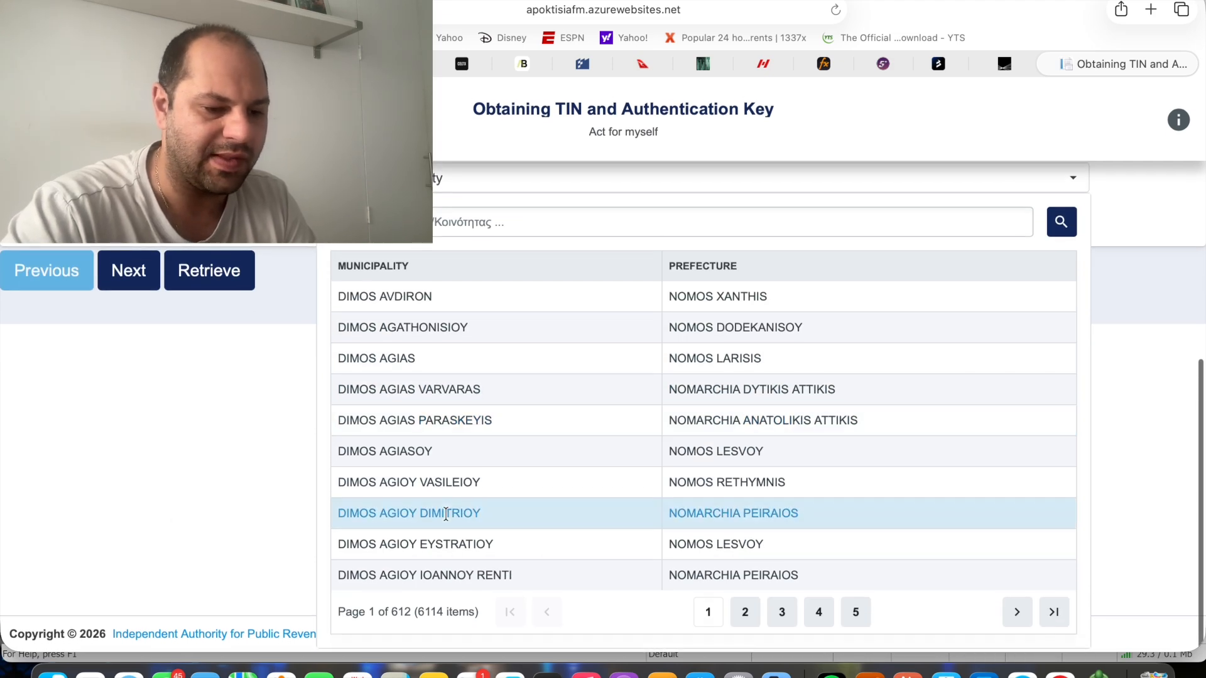
click(250, 226)
scroll(250, 289, up, 1)
scroll(250, 290, down, 1)
Check the identification document and residence permit fields on the following page and return to the personal information form
click(126, 597)
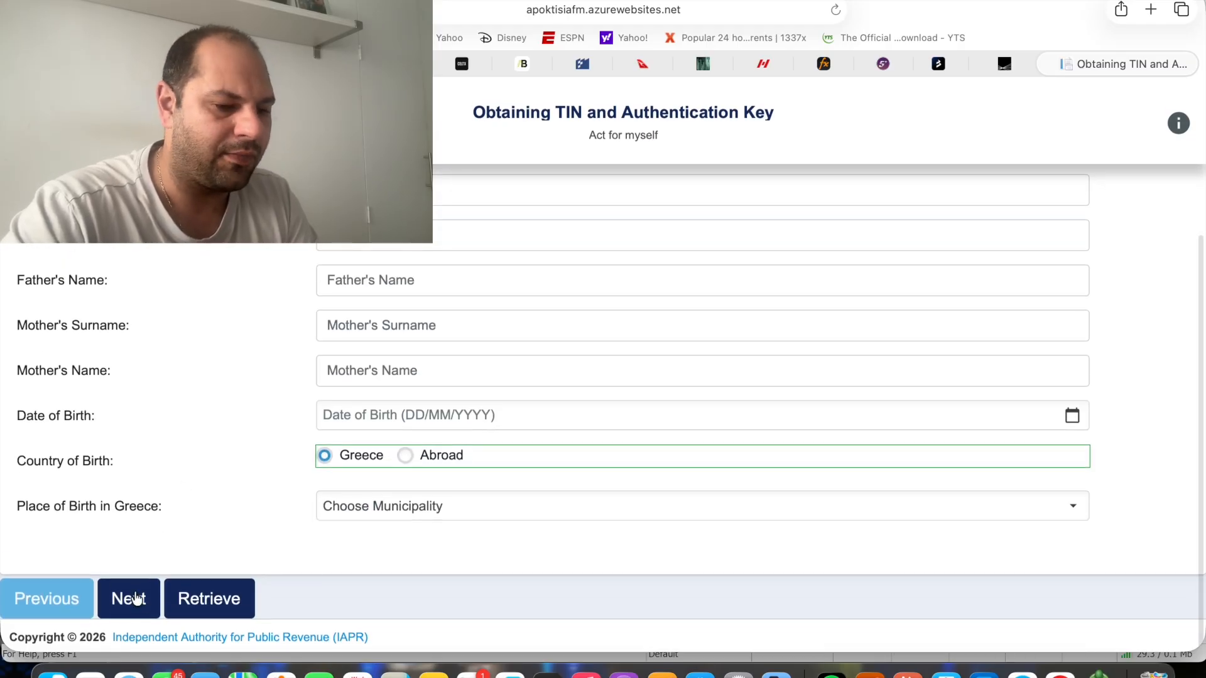
scroll(188, 414, up, 3)
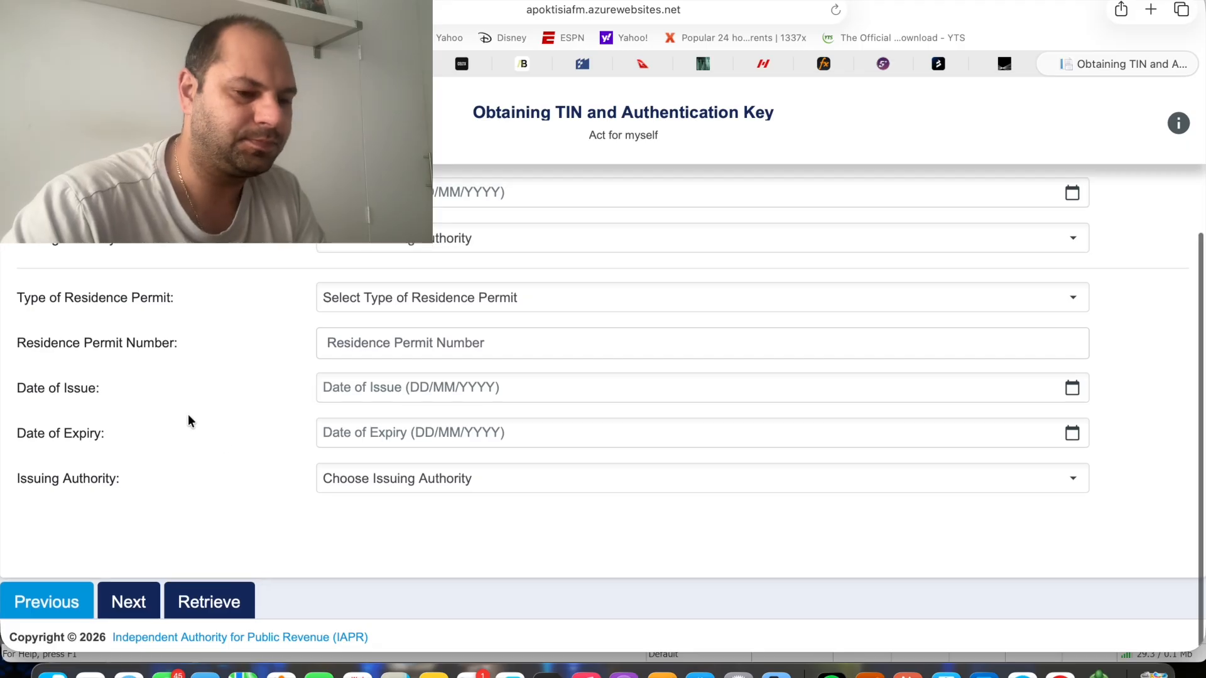
scroll(187, 414, down, 3)
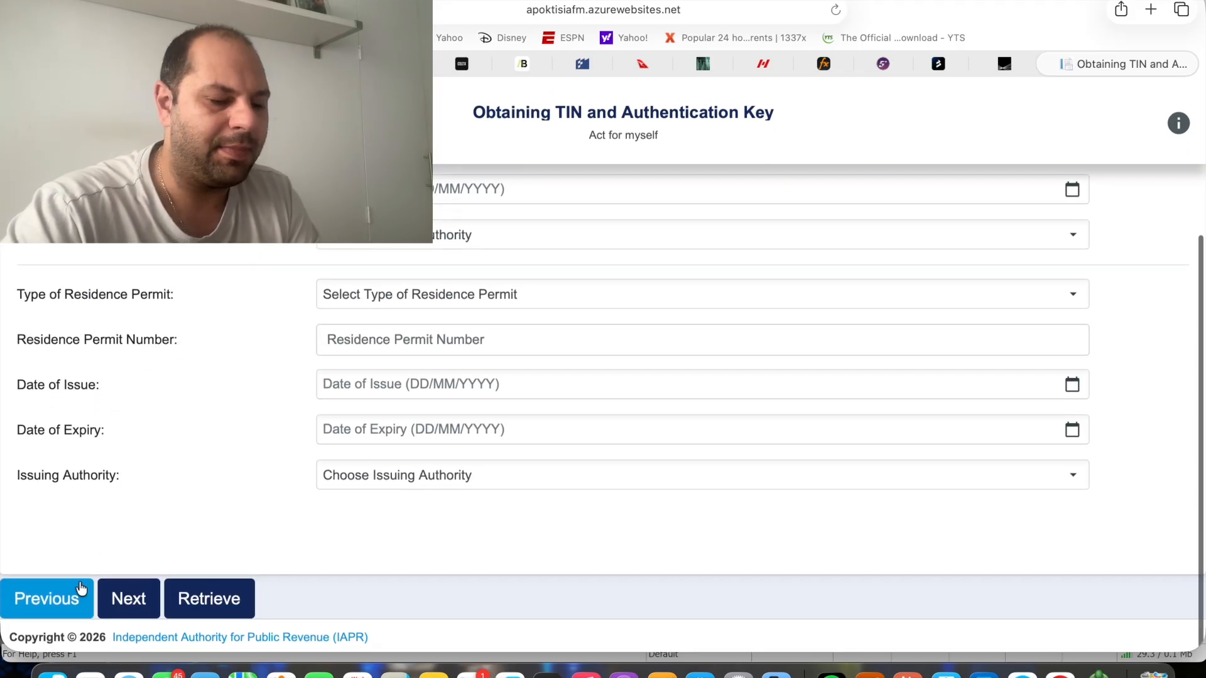
click(66, 601)
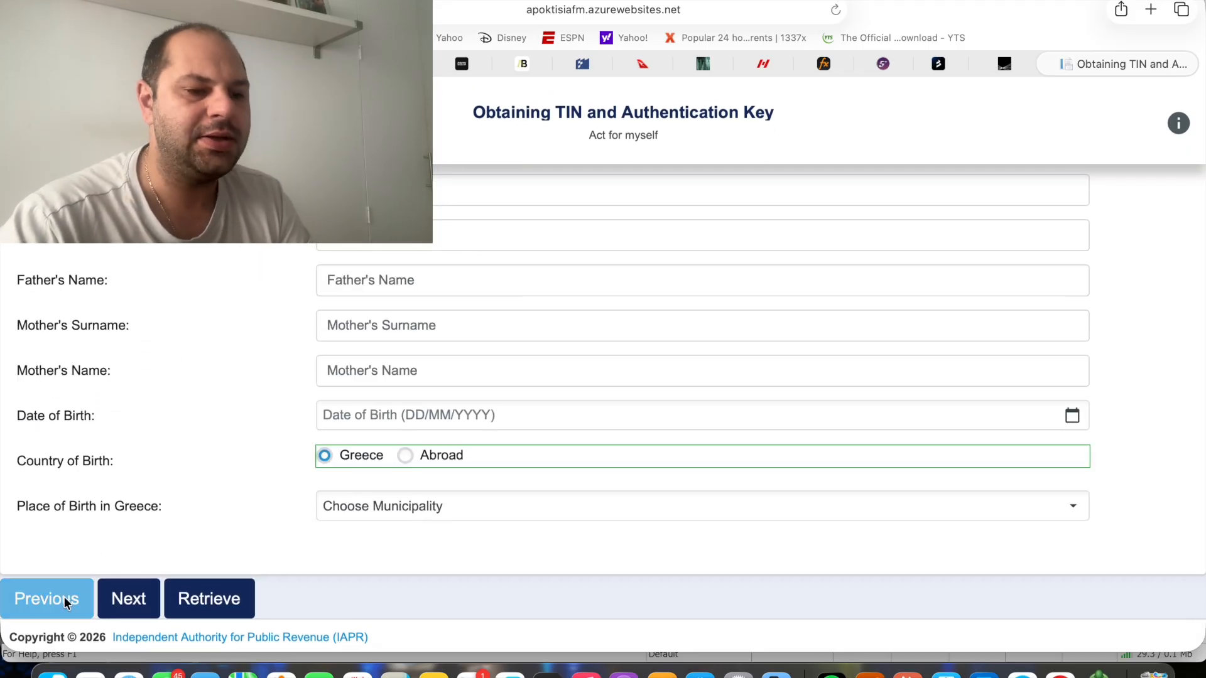
Set the sex to Male and place the cursor in the Surname A field
scroll(189, 603, up, 4)
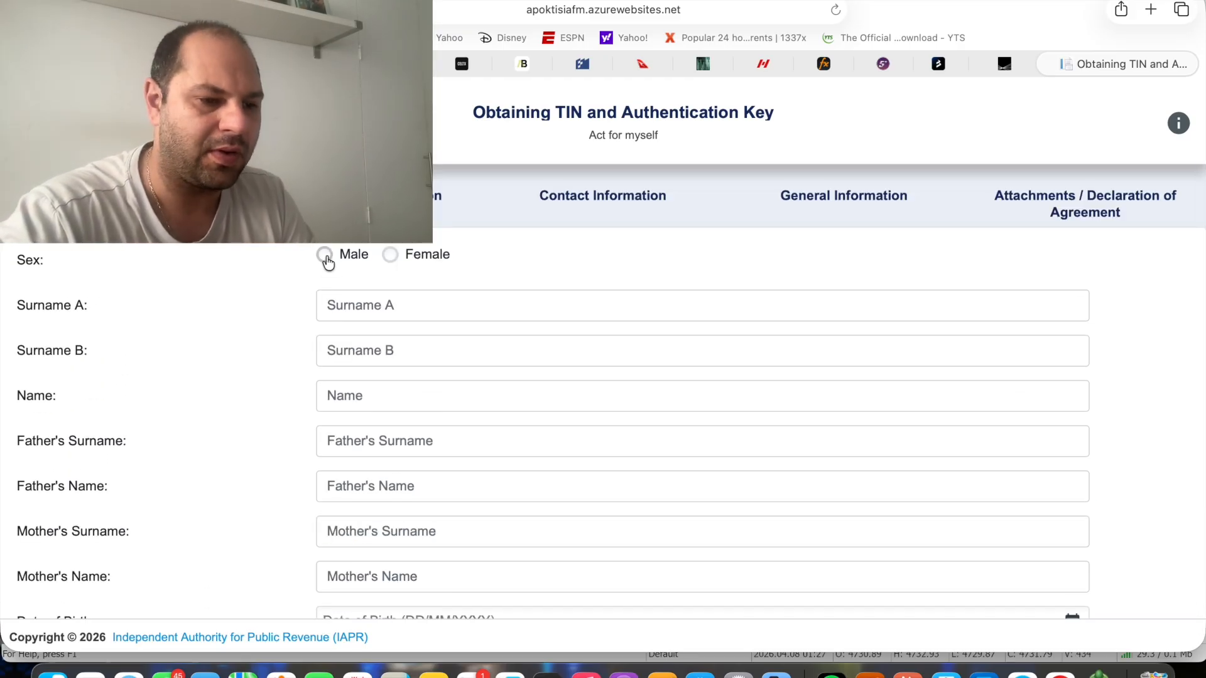
click(326, 255)
click(357, 296)
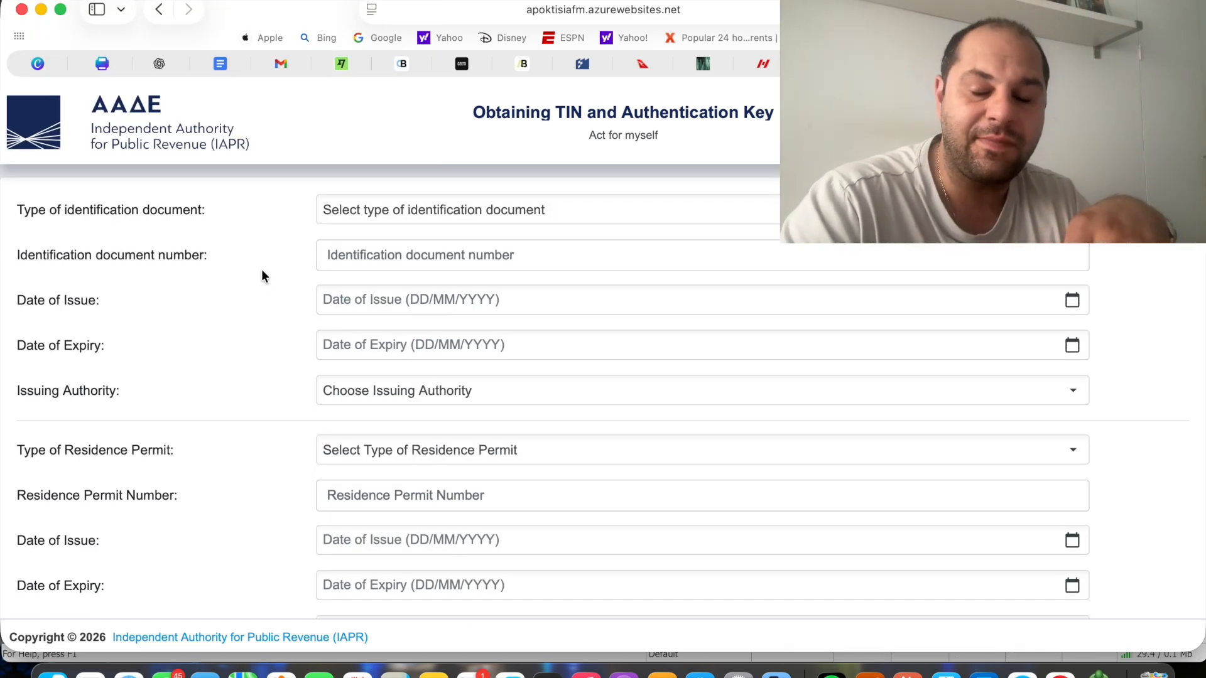
Set the type of identification document to HELLENIC POLICE ID CARD
click(393, 217)
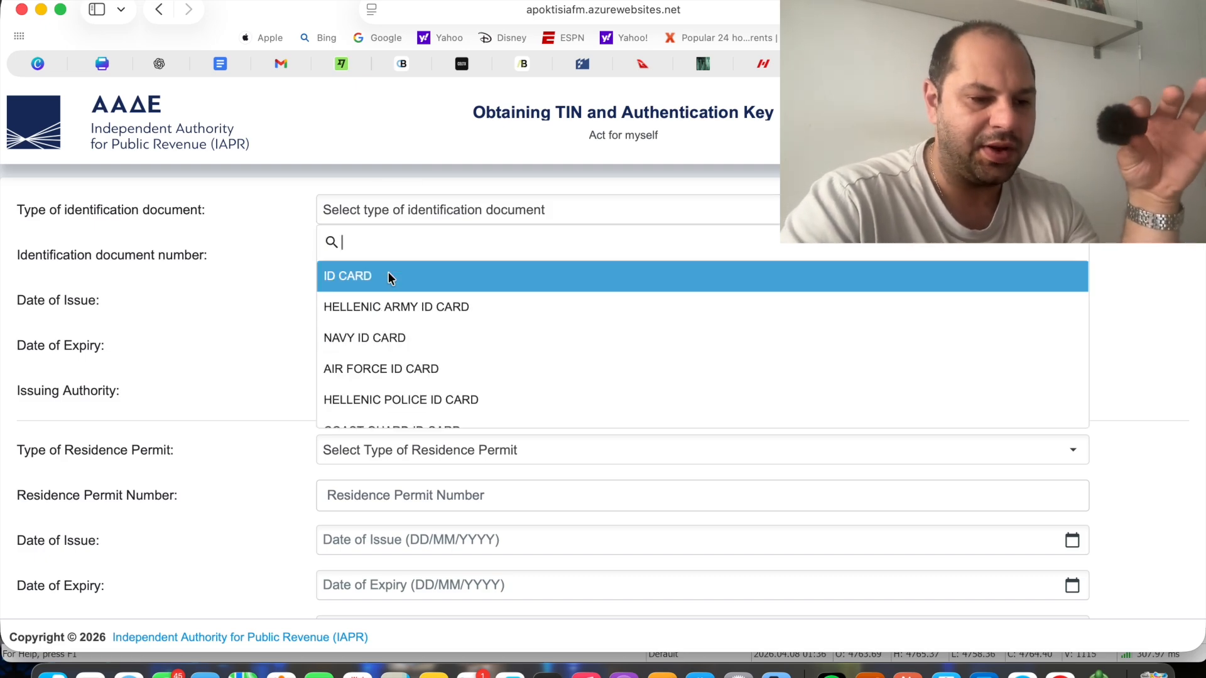
scroll(399, 339, down, 4)
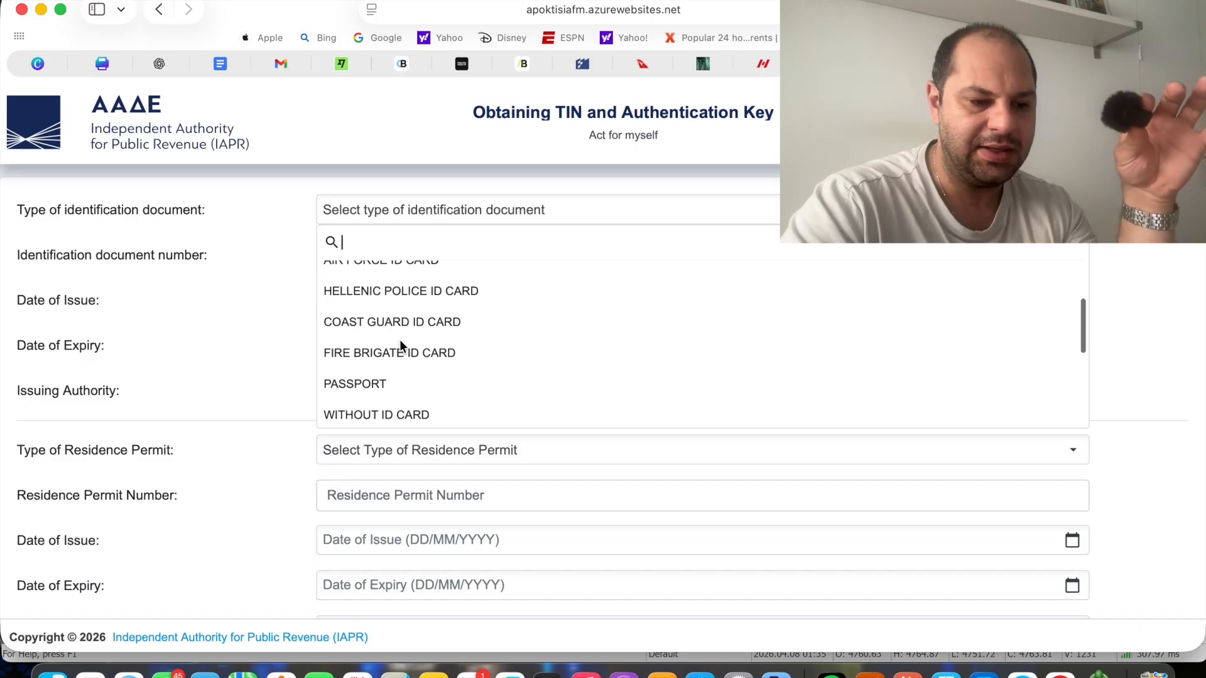
scroll(403, 288, up, 1)
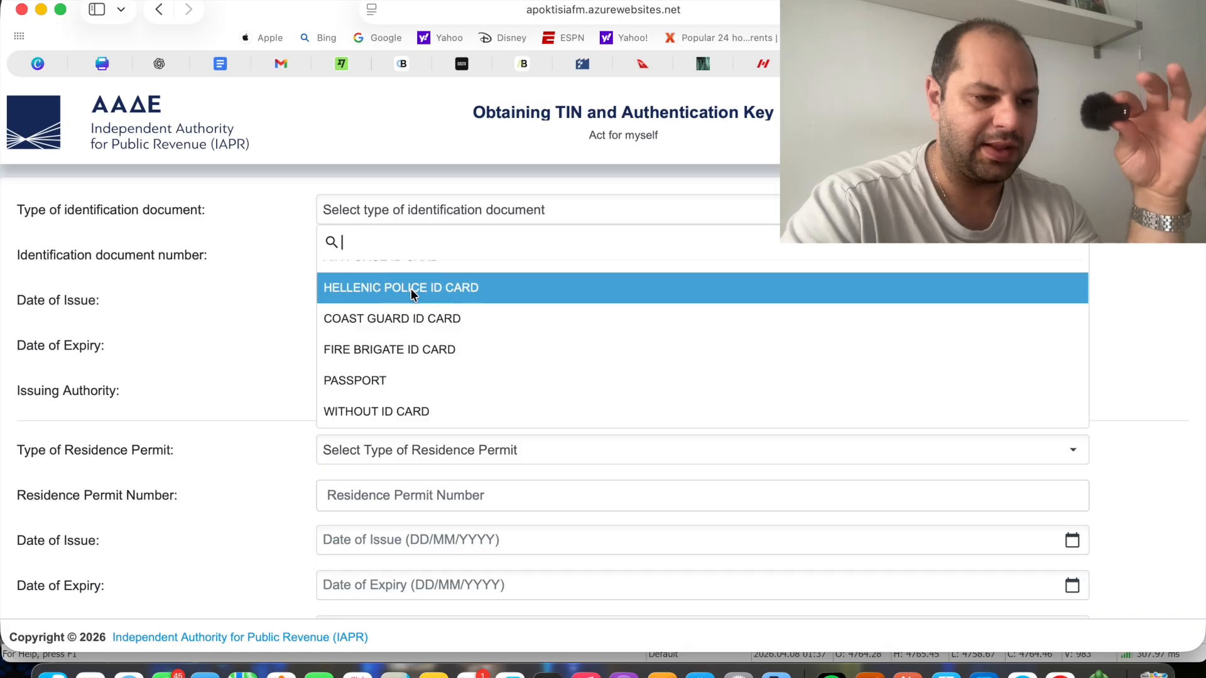
click(411, 288)
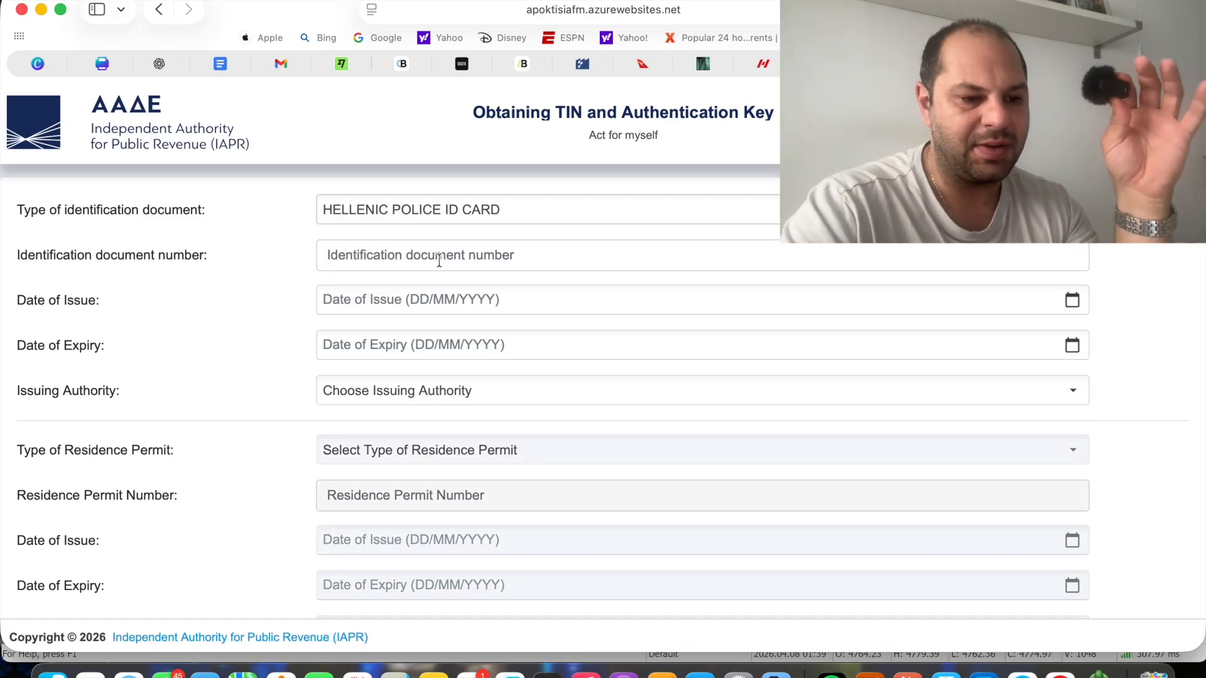
Examine the expiry date, issuing authority list and residence permit fields on the identification document page
click(525, 345)
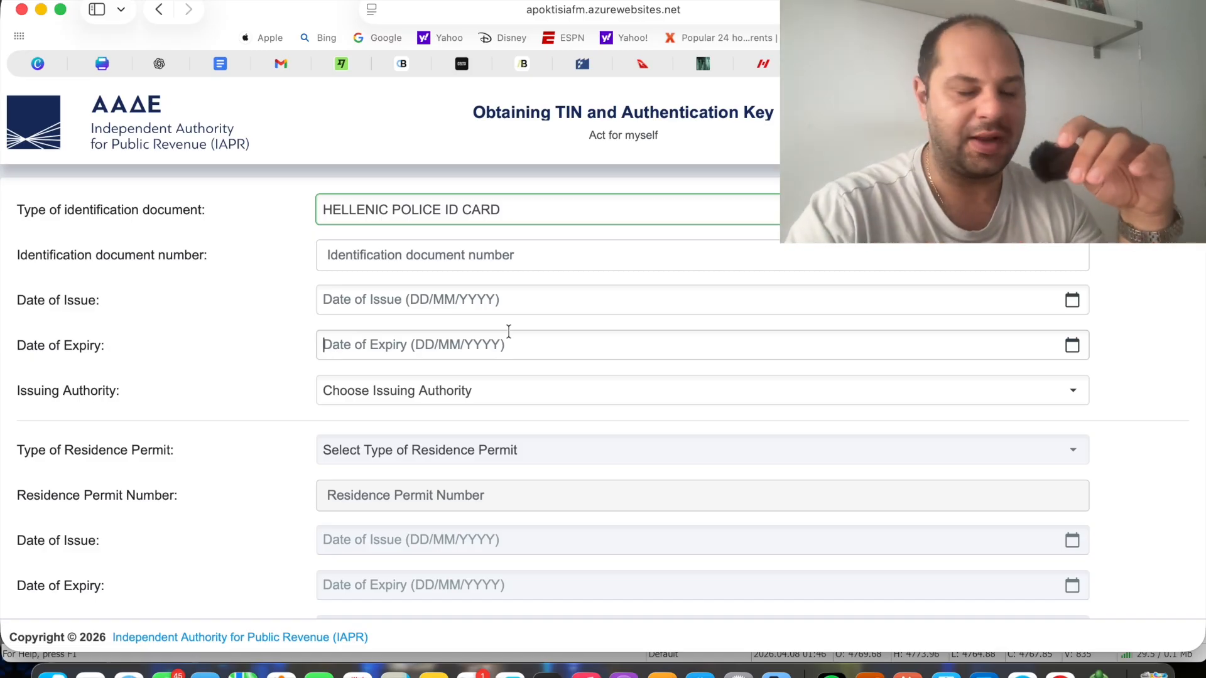
click(484, 388)
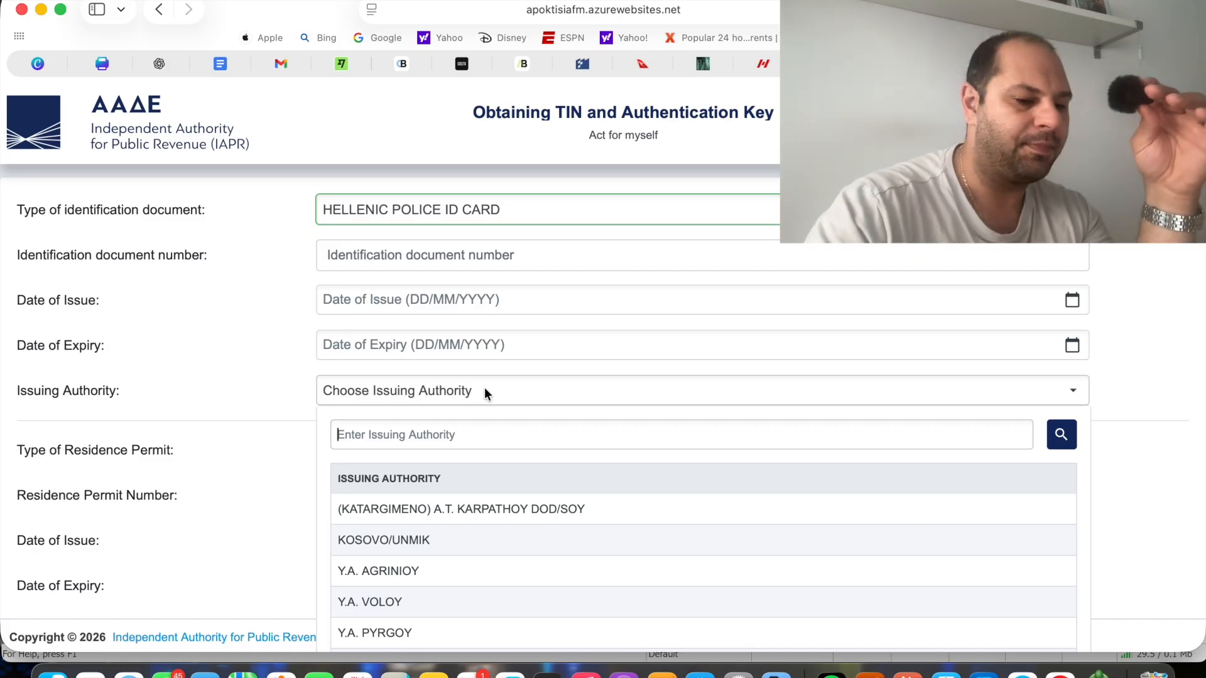
click(248, 393)
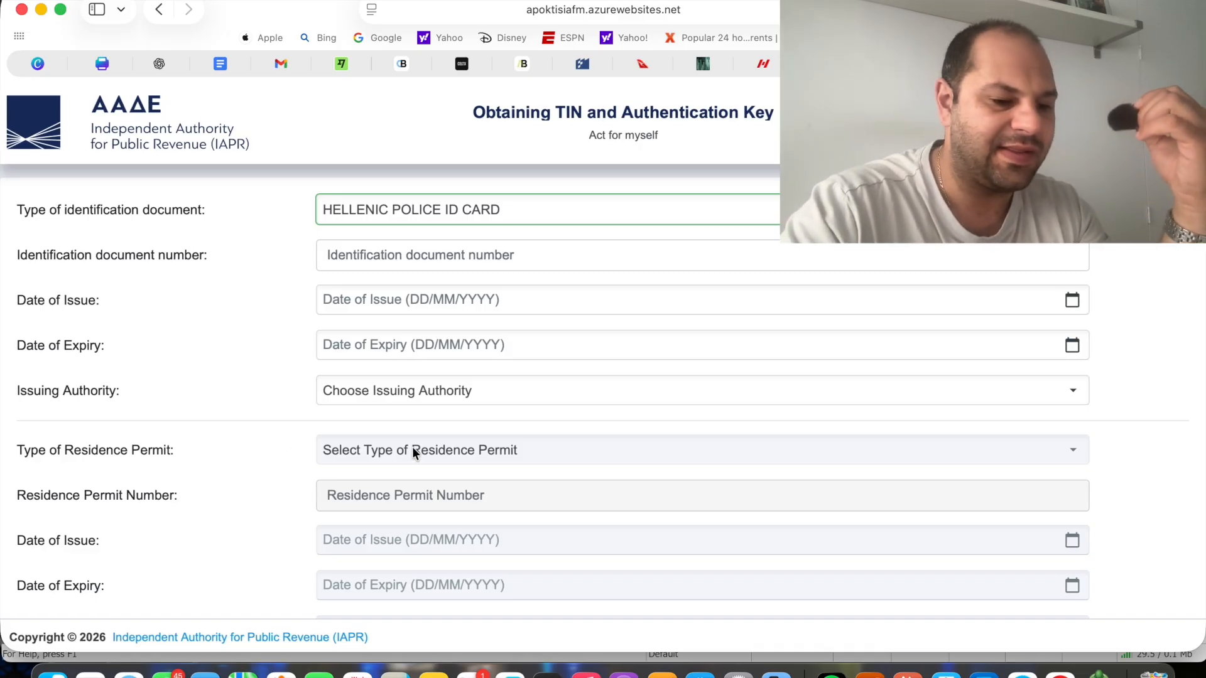
scroll(412, 447, down, 3)
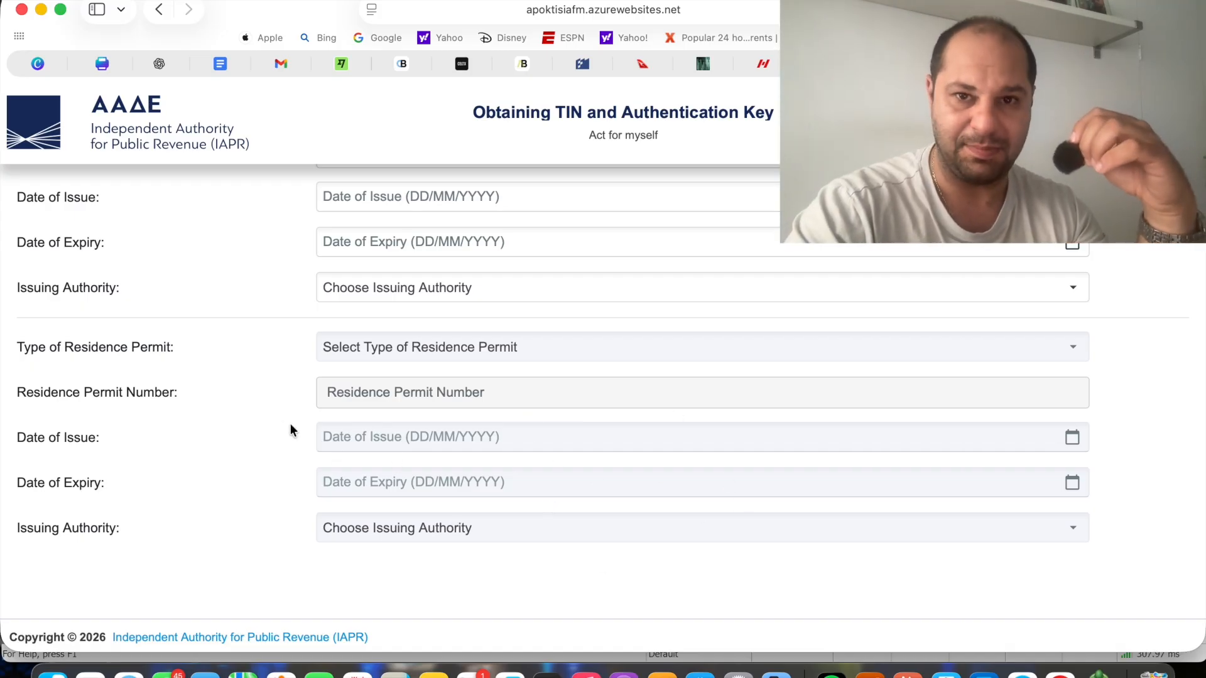
scroll(284, 427, down, 2)
scroll(284, 427, up, 3)
scroll(285, 429, up, 2)
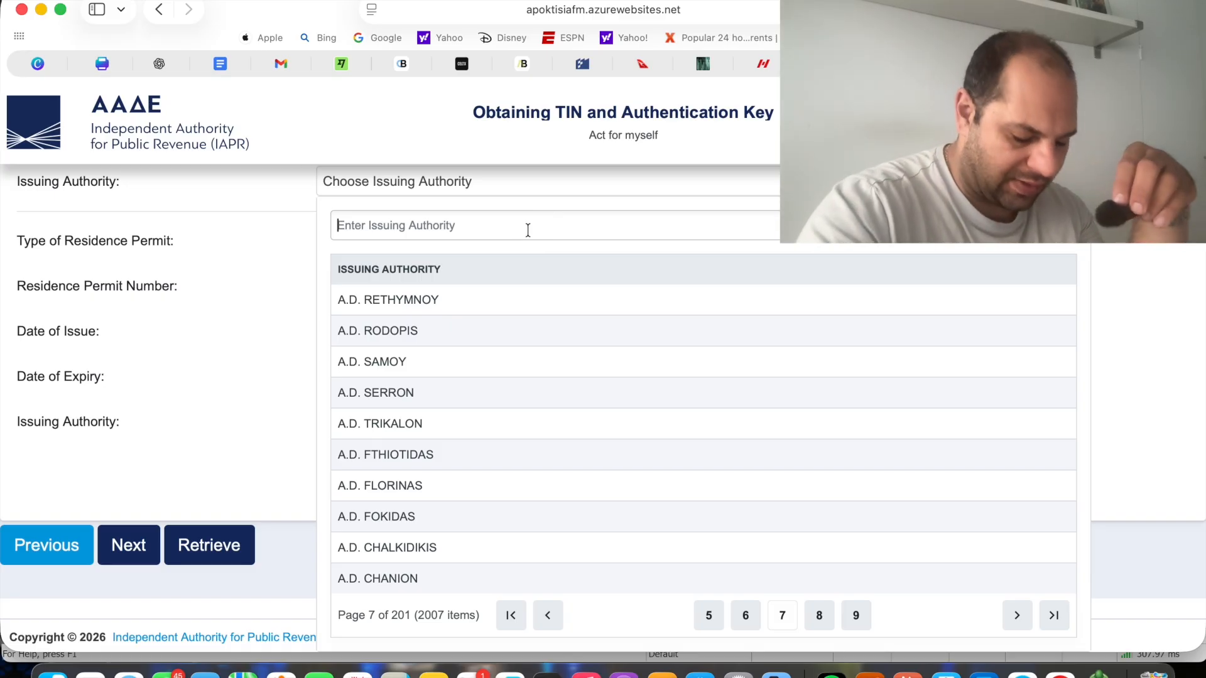
Filter the identification document's issuing authority list with the search text "T."
text(T)
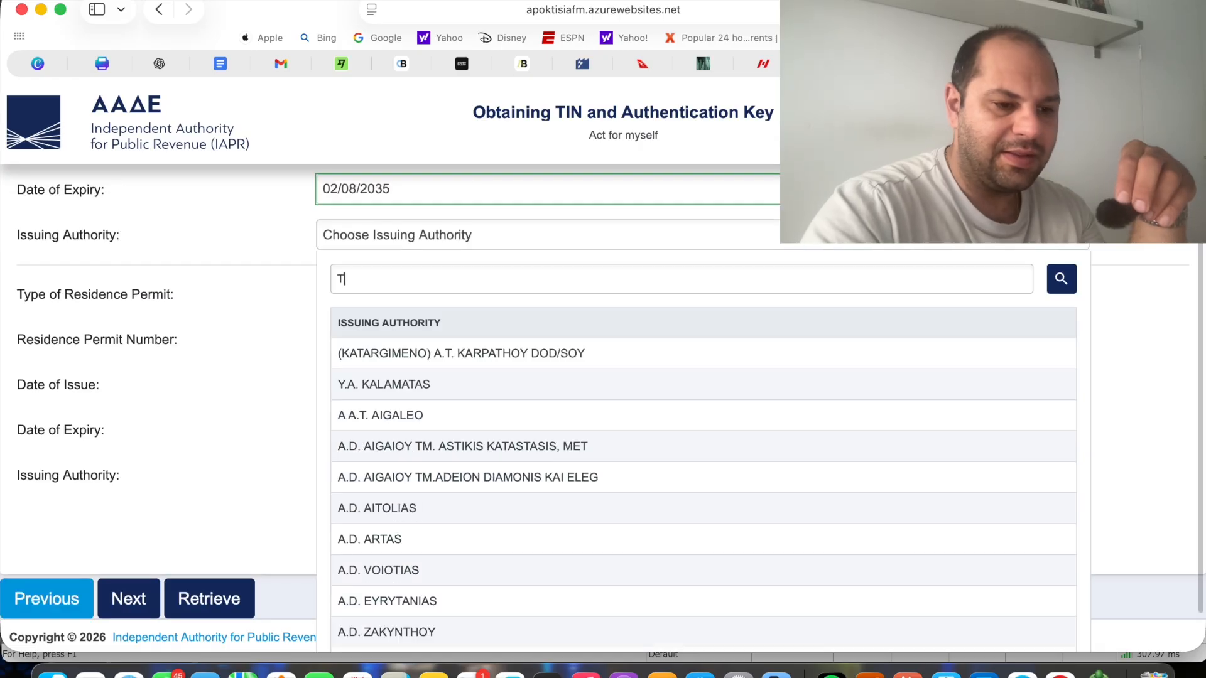
text(D)
key(BackSpace)
key(ctrl+space)
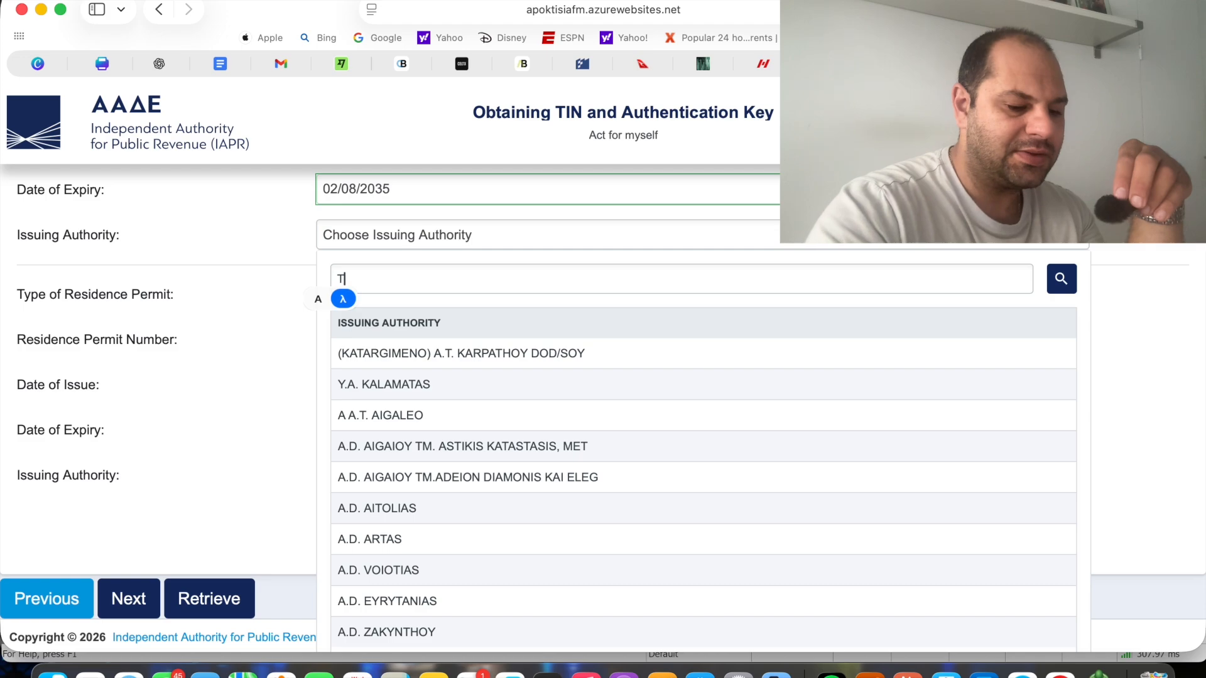
text(Α)
key(BackSpace)
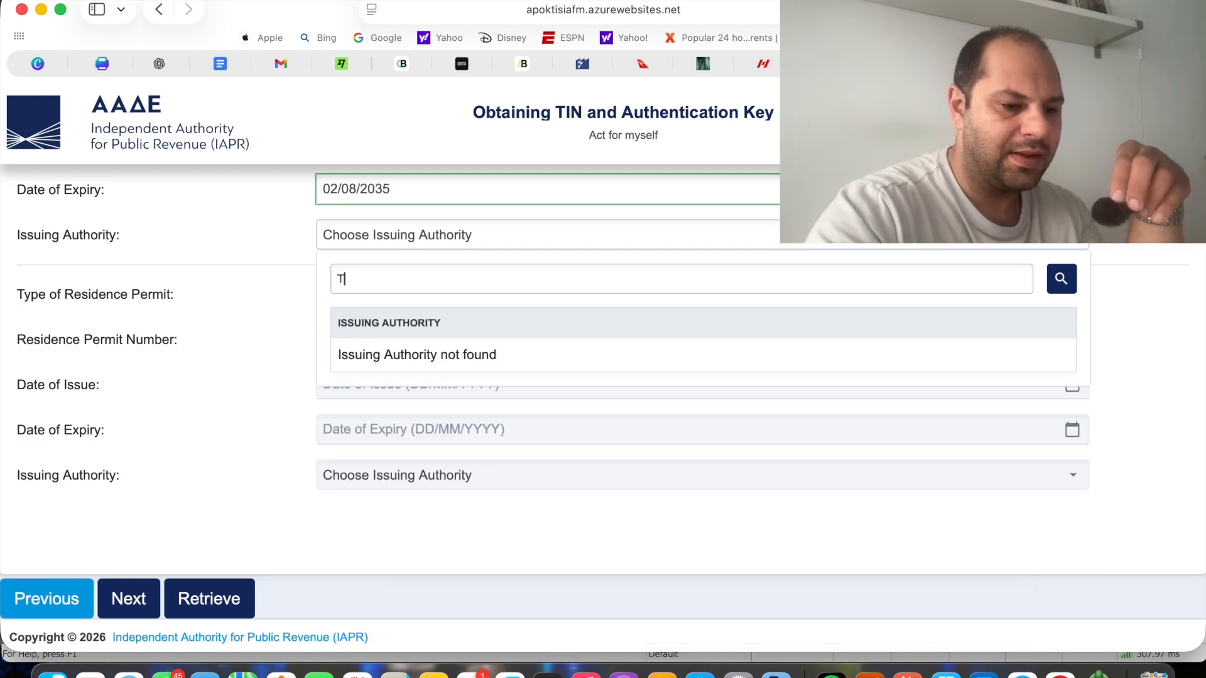
text(.)
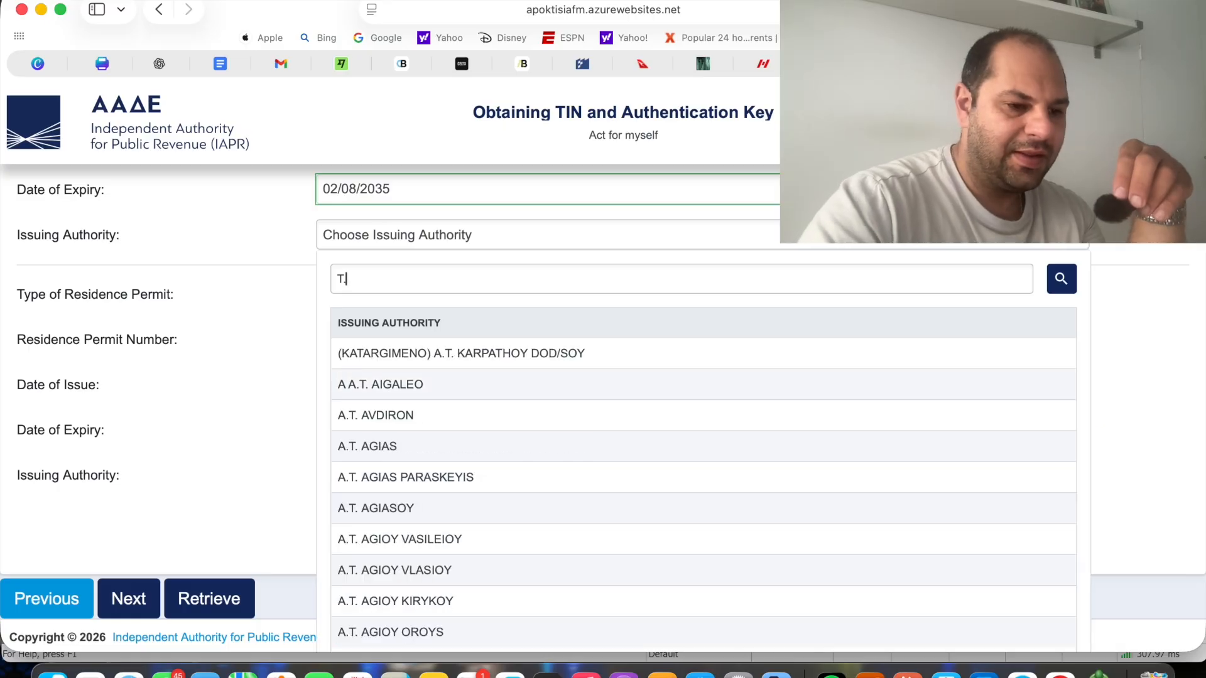
text(Δ)
key(BackSpace)
Page through the filtered issuing authorities and choose T.D.E.E. AMPELOKIPON - MENEMENIS
scroll(562, 480, down, 2)
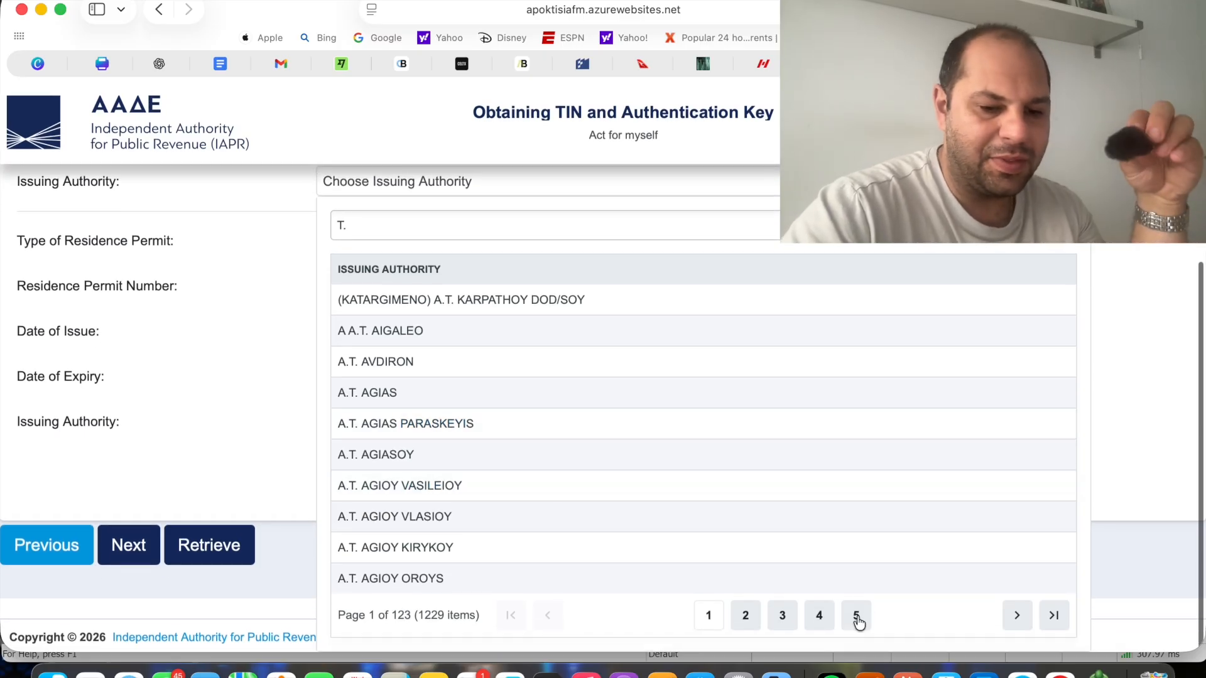
click(1022, 619)
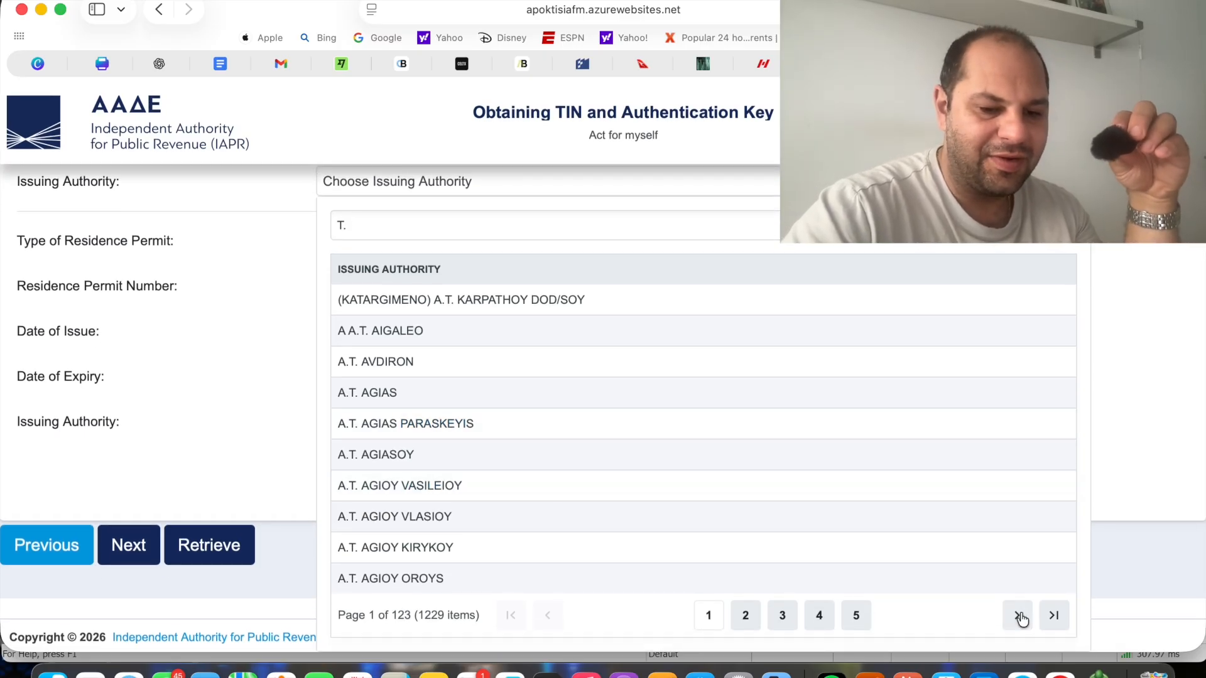
click(1018, 616)
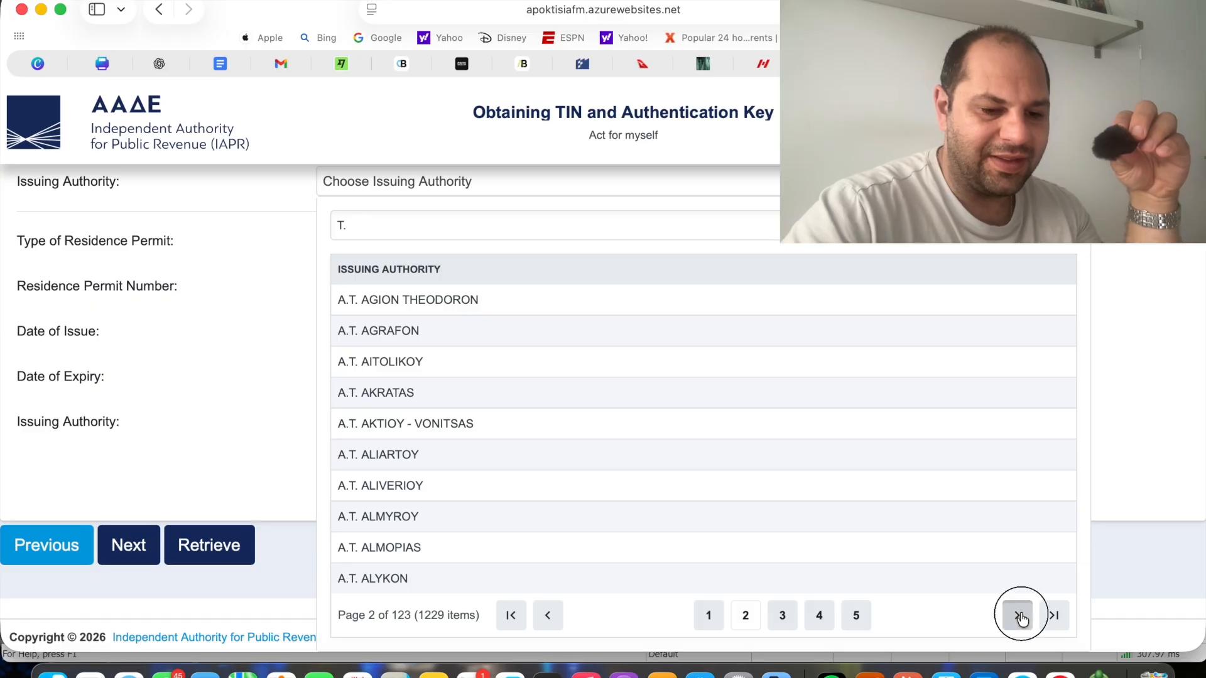
click(1019, 616)
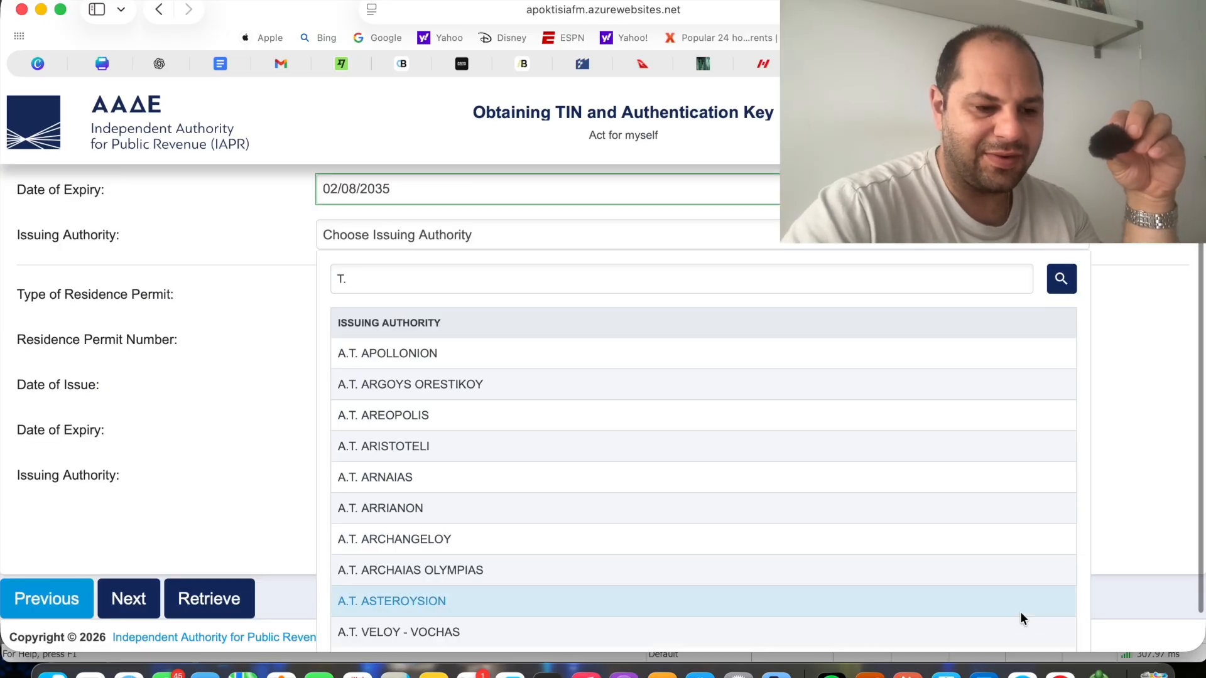
scroll(1020, 612, down, 2)
click(1017, 617)
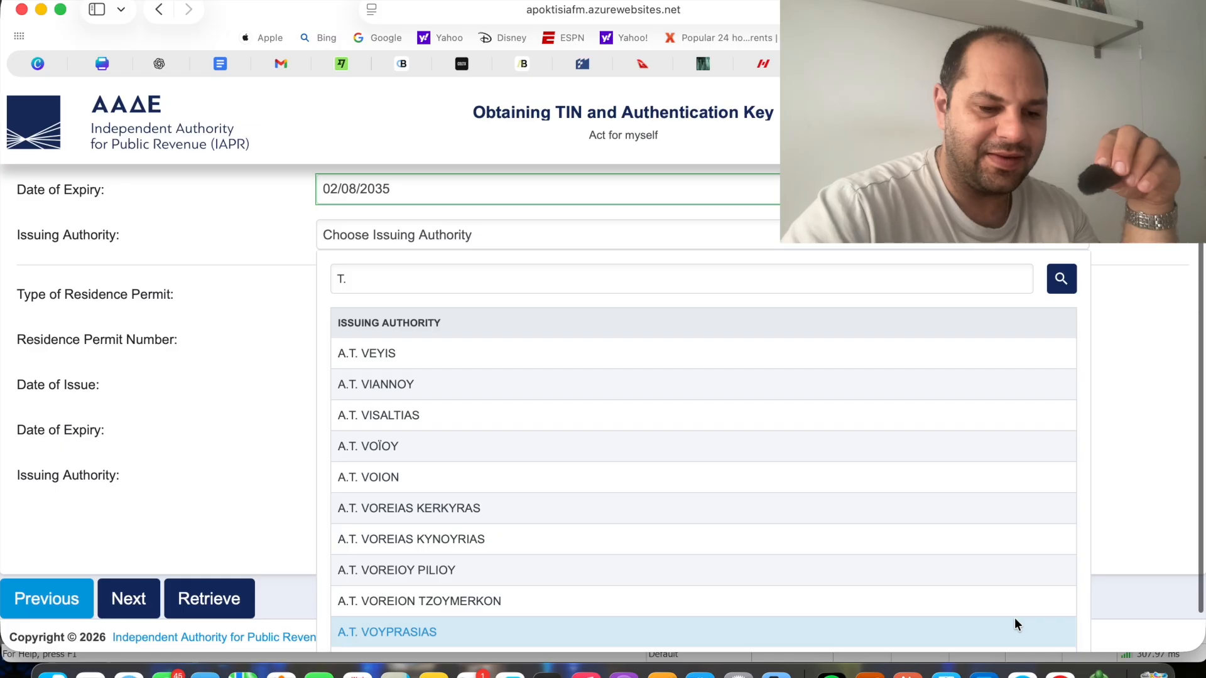
scroll(1015, 618, down, 2)
click(1017, 619)
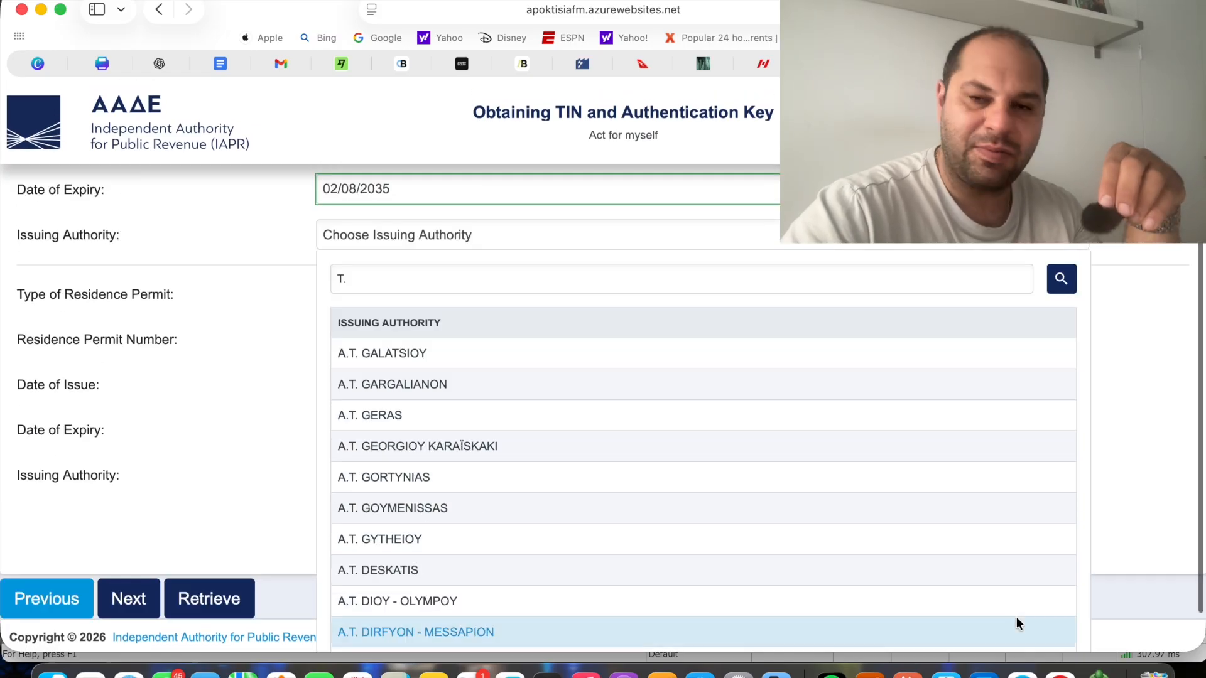
scroll(1017, 617, down, 2)
click(1018, 616)
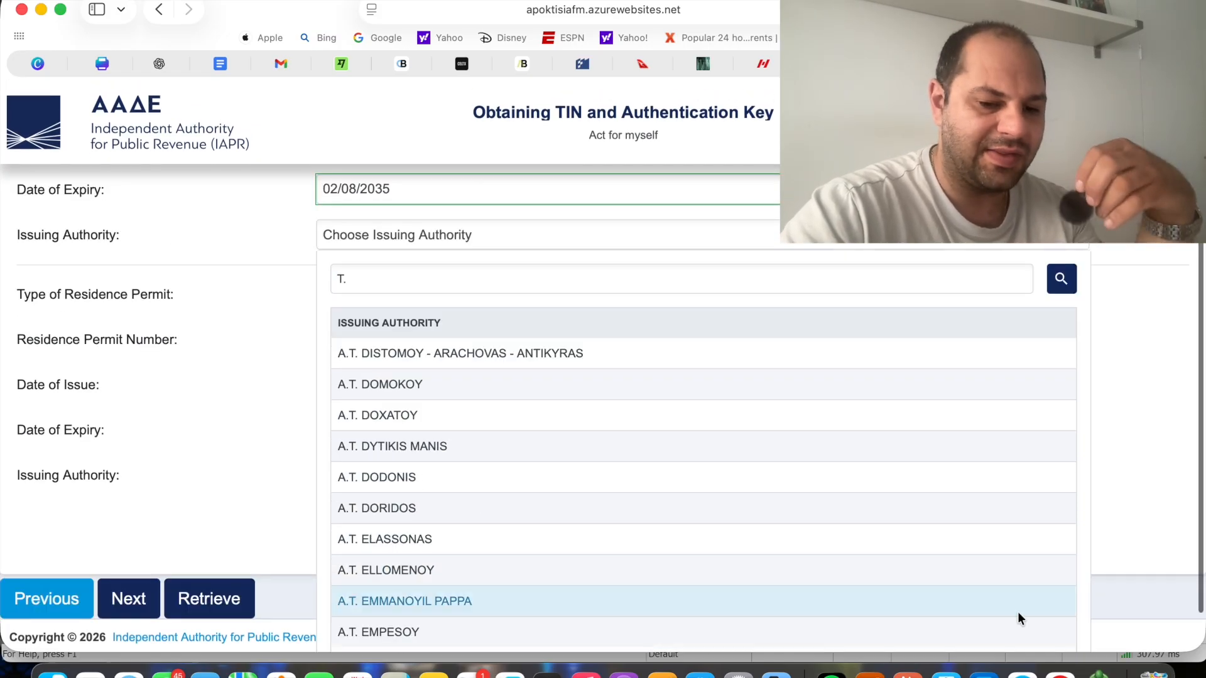
scroll(1017, 612, down, 2)
click(1017, 622)
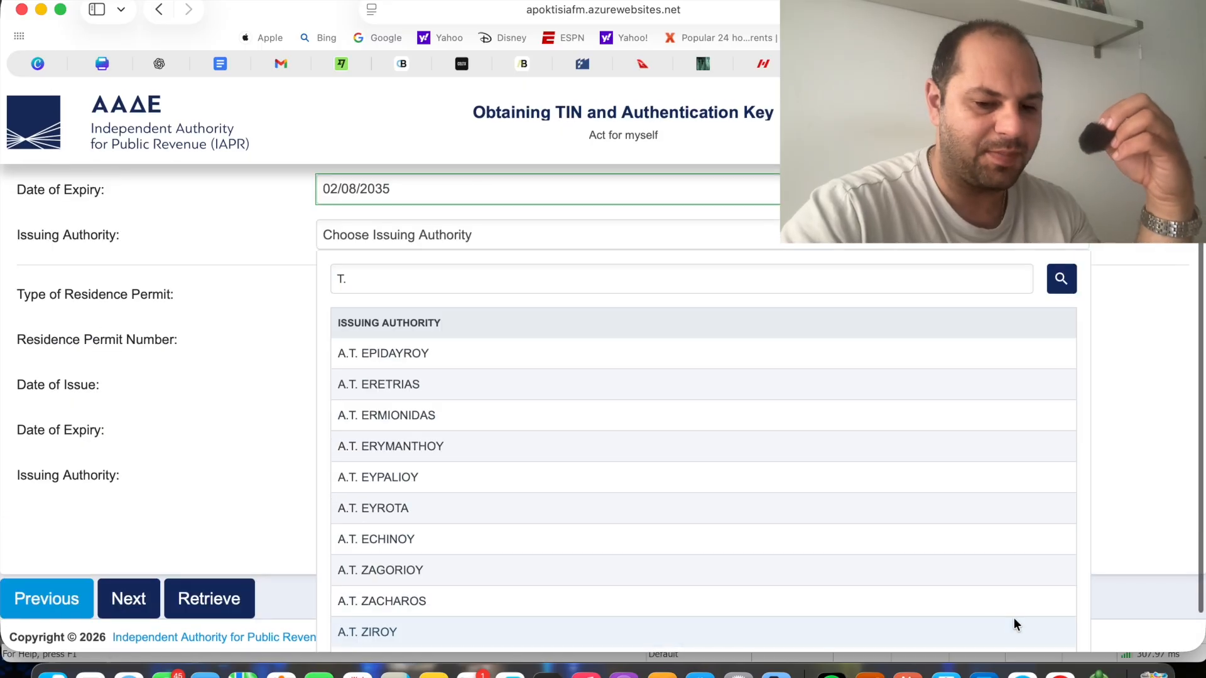
scroll(929, 485, down, 2)
click(1017, 613)
scroll(1015, 614, down, 2)
click(1011, 615)
scroll(1011, 615, down, 2)
click(1014, 614)
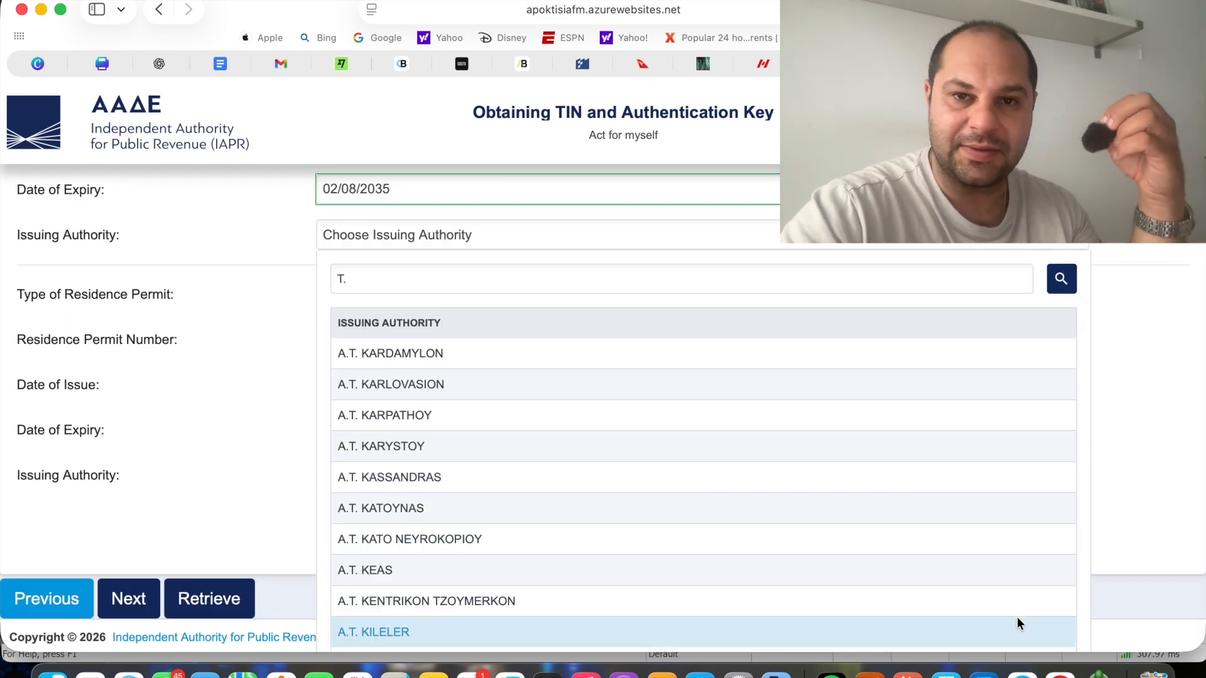
scroll(1017, 620, down, 2)
click(1017, 617)
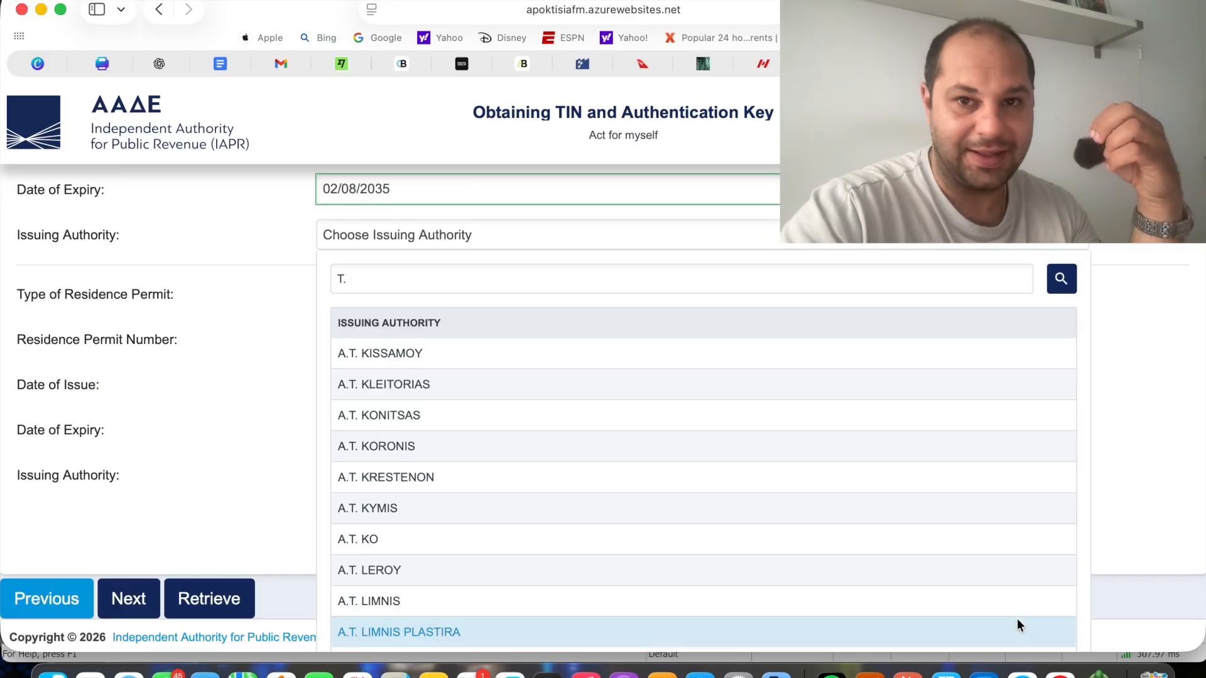
scroll(1016, 619, down, 2)
click(1016, 618)
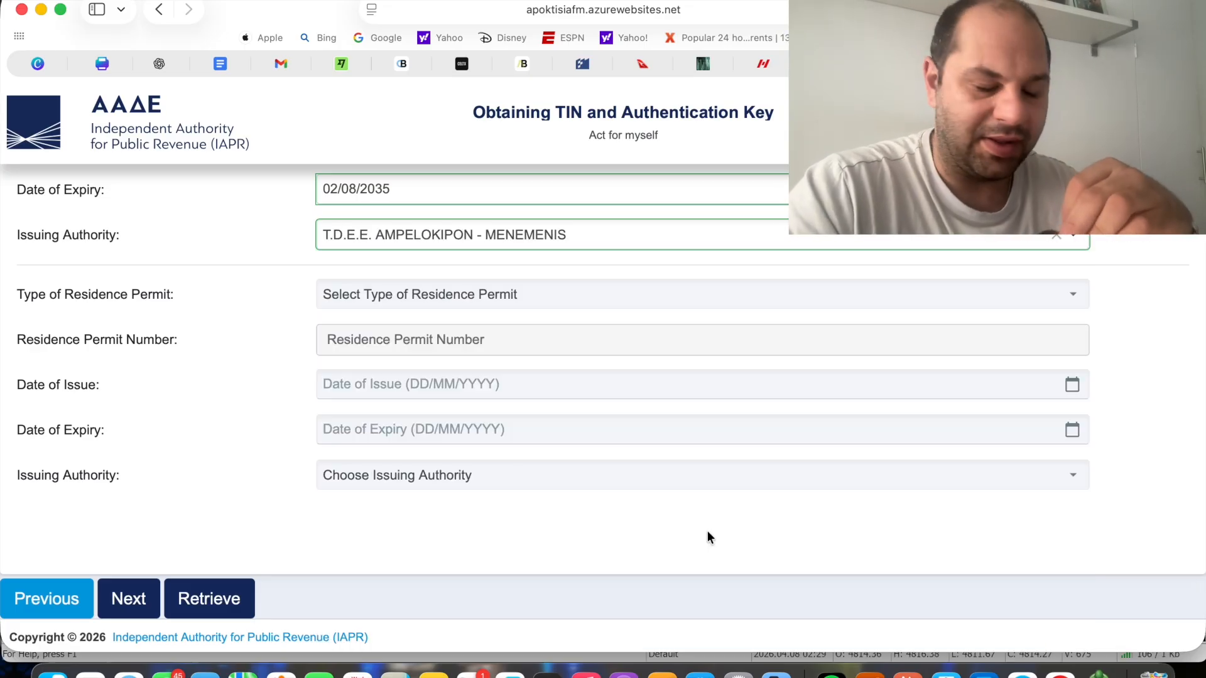
Continue to the contact information, set the country of residence to Abroad and choose not to appoint a tax representative, acknowledging both notices
click(128, 598)
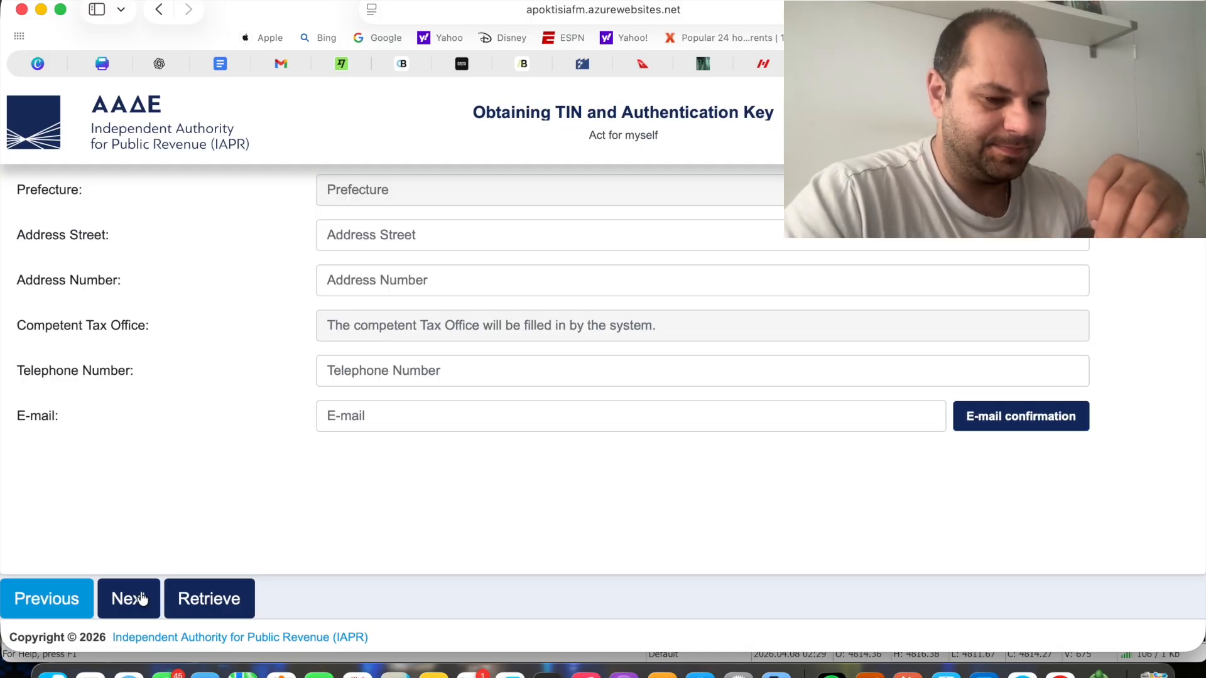
scroll(374, 408, up, 1)
scroll(374, 406, up, 3)
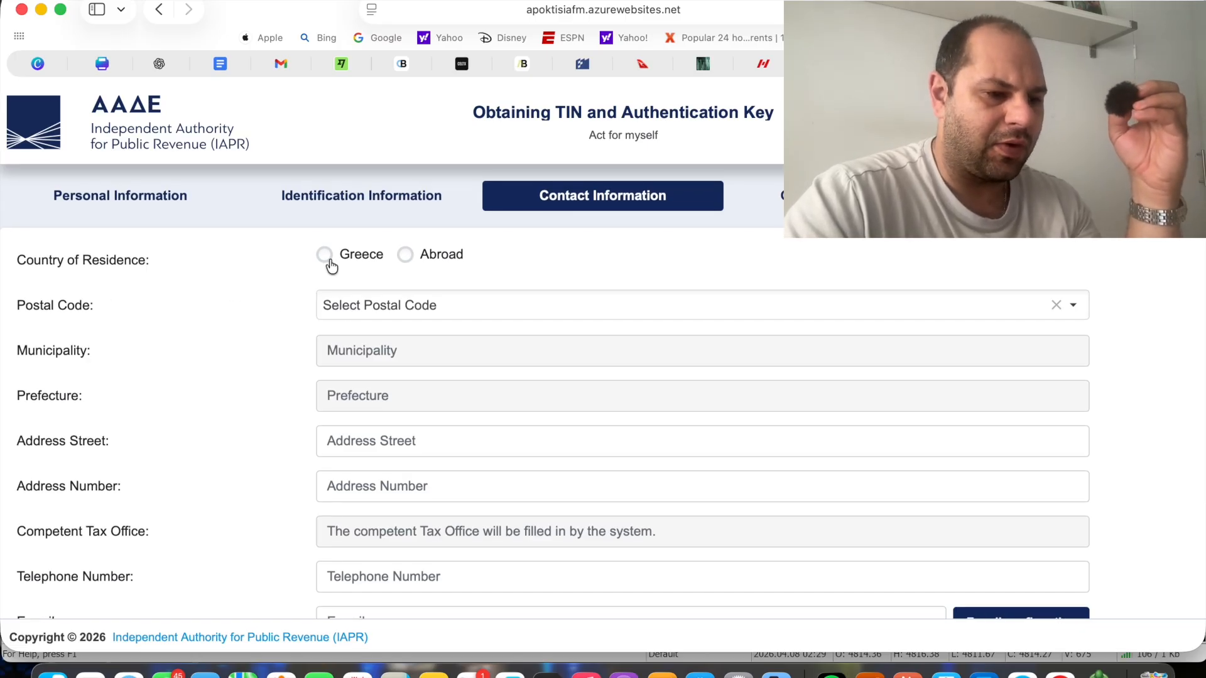
click(406, 255)
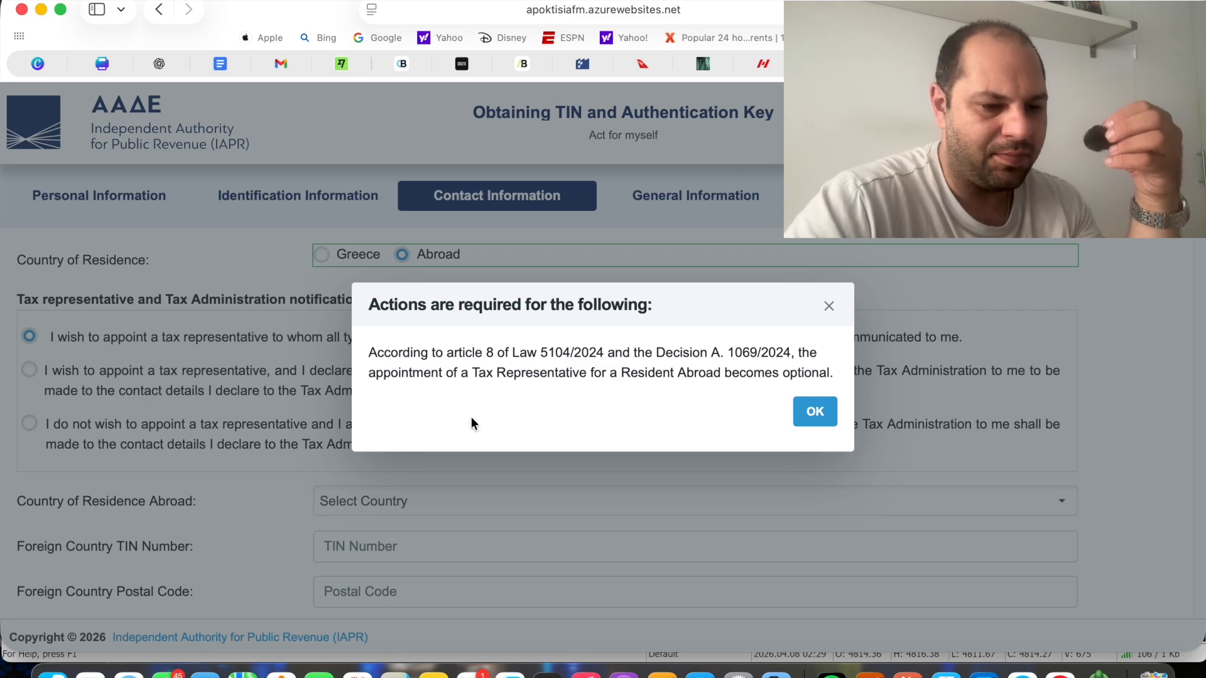
click(814, 413)
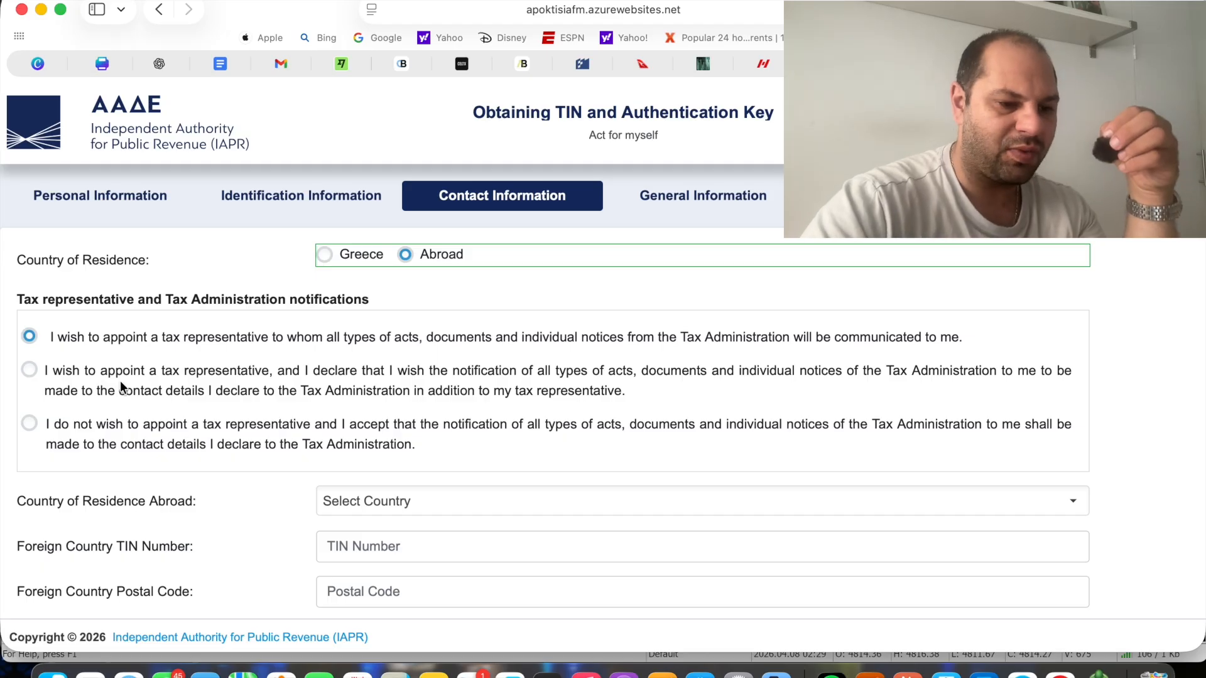
click(29, 423)
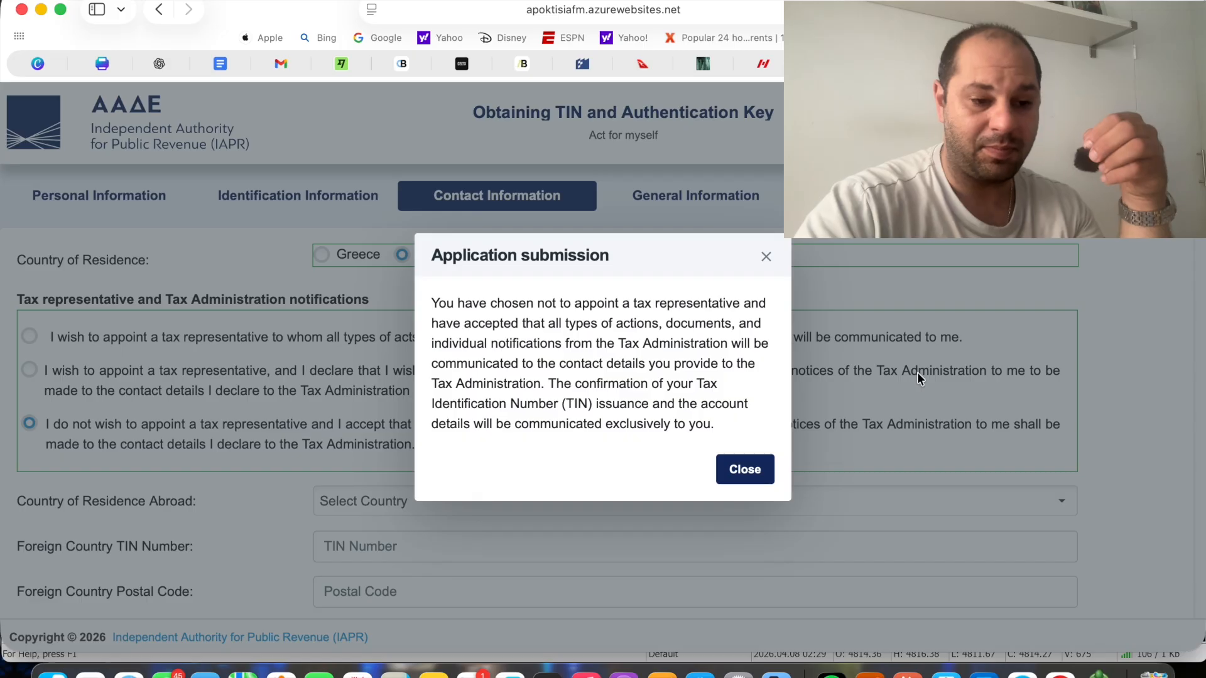
click(745, 470)
Try to search the country of residence abroad list for "αυστριακός"
click(525, 404)
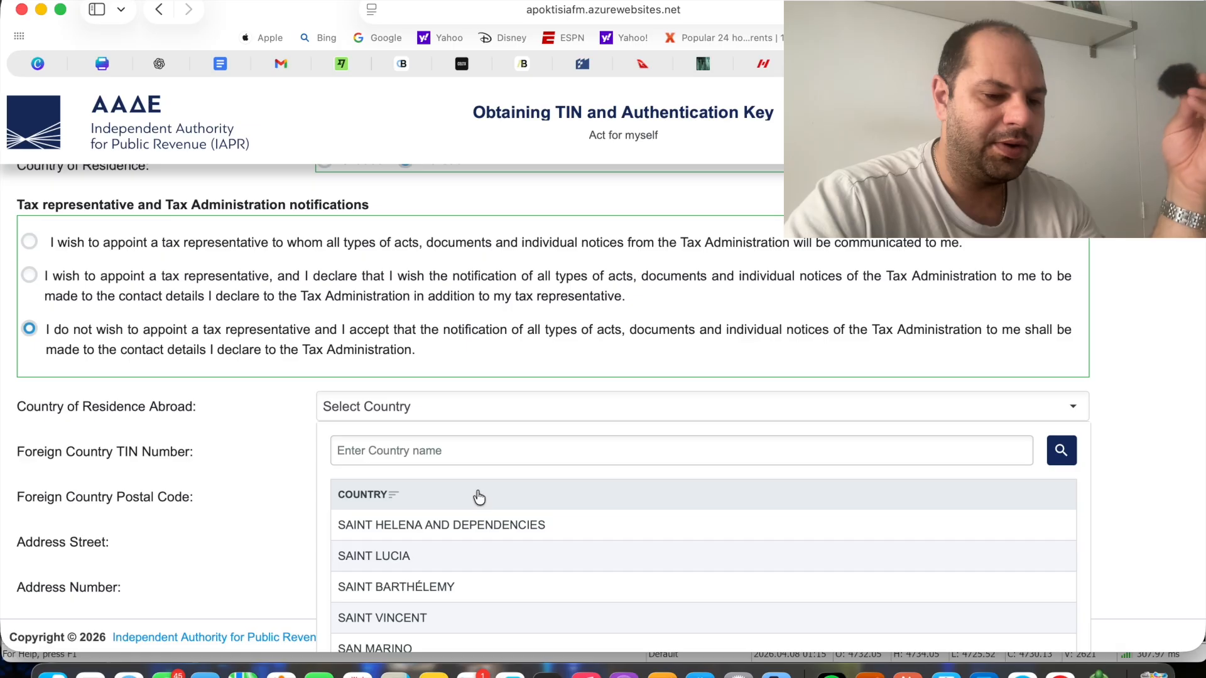
text(αθ)
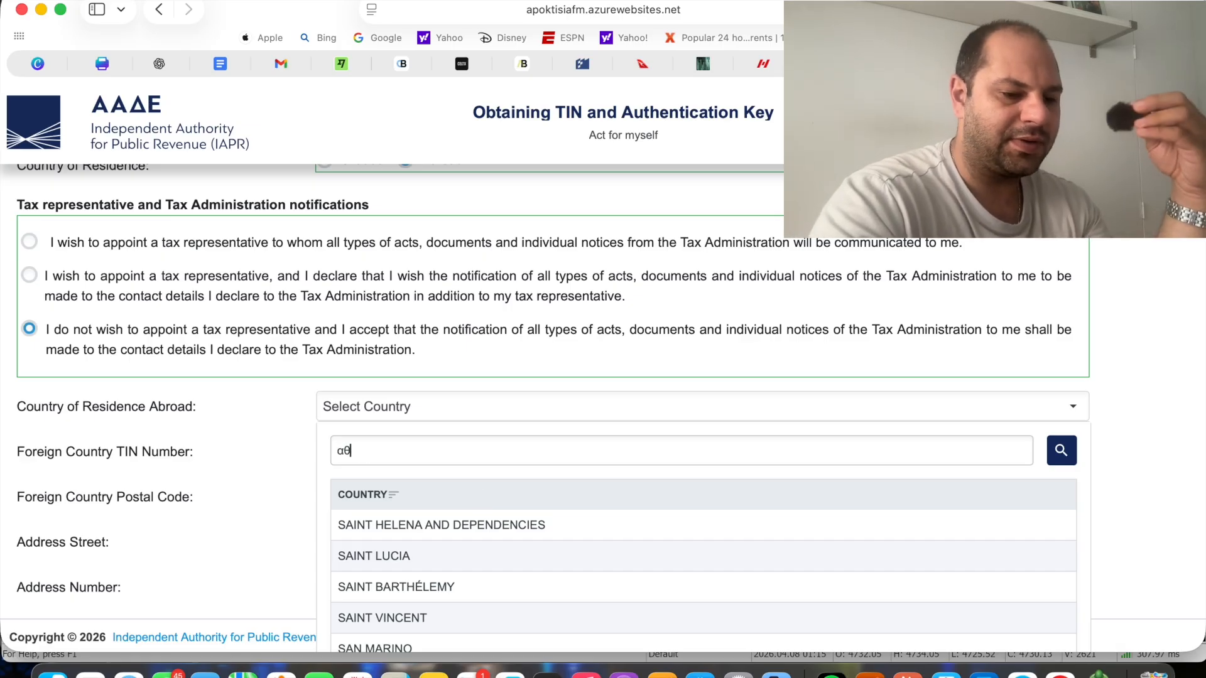
text(ατ)
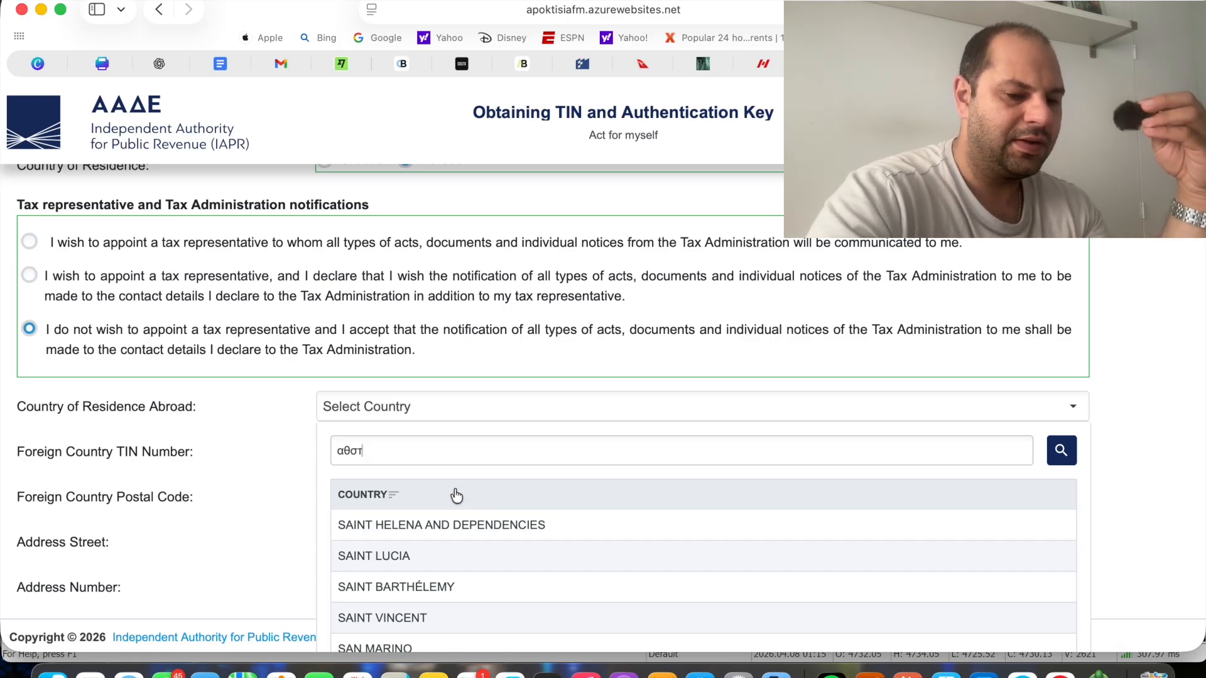
key(BackSpace)
key(BackSpace)
key(BackSpace)
text(θ)
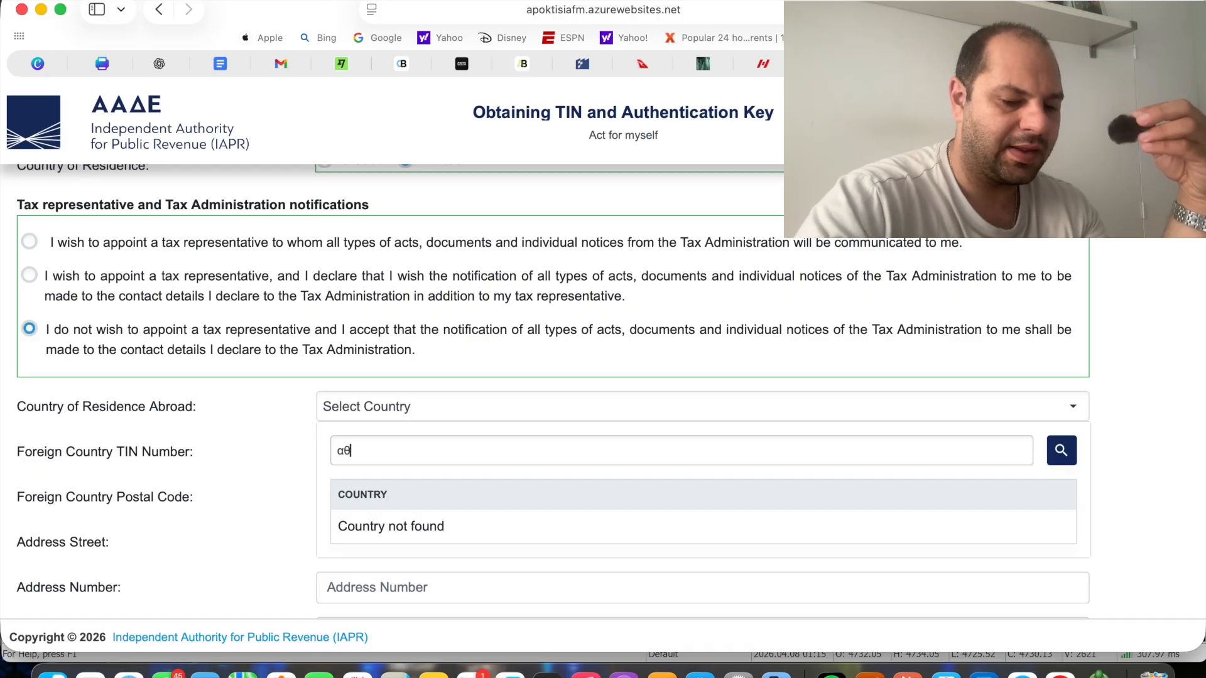
key(BackSpace)
text(υστριακός)
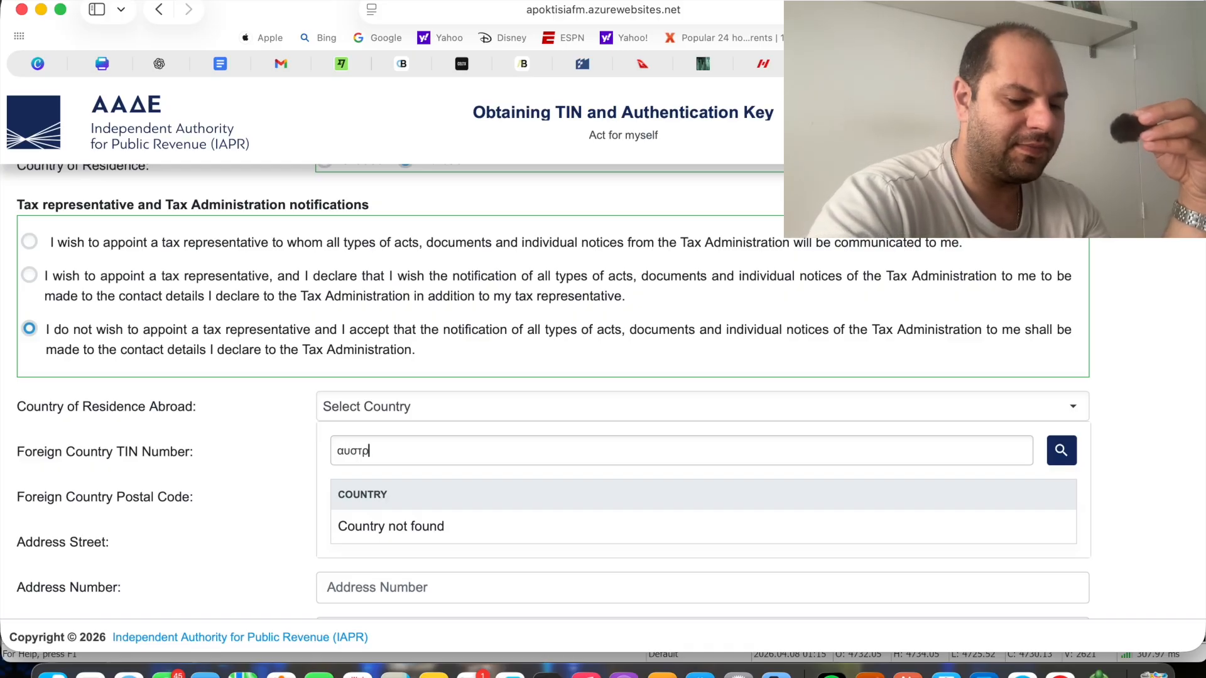
scroll(282, 454, down, 1)
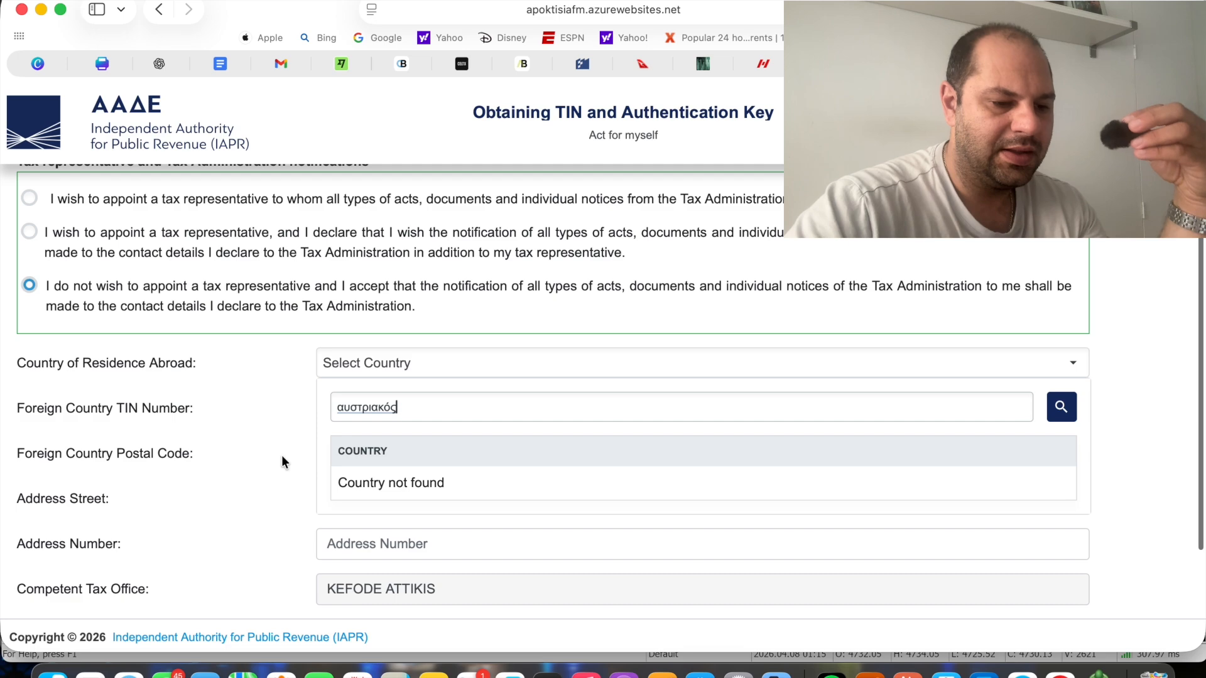
scroll(406, 431, down, 1)
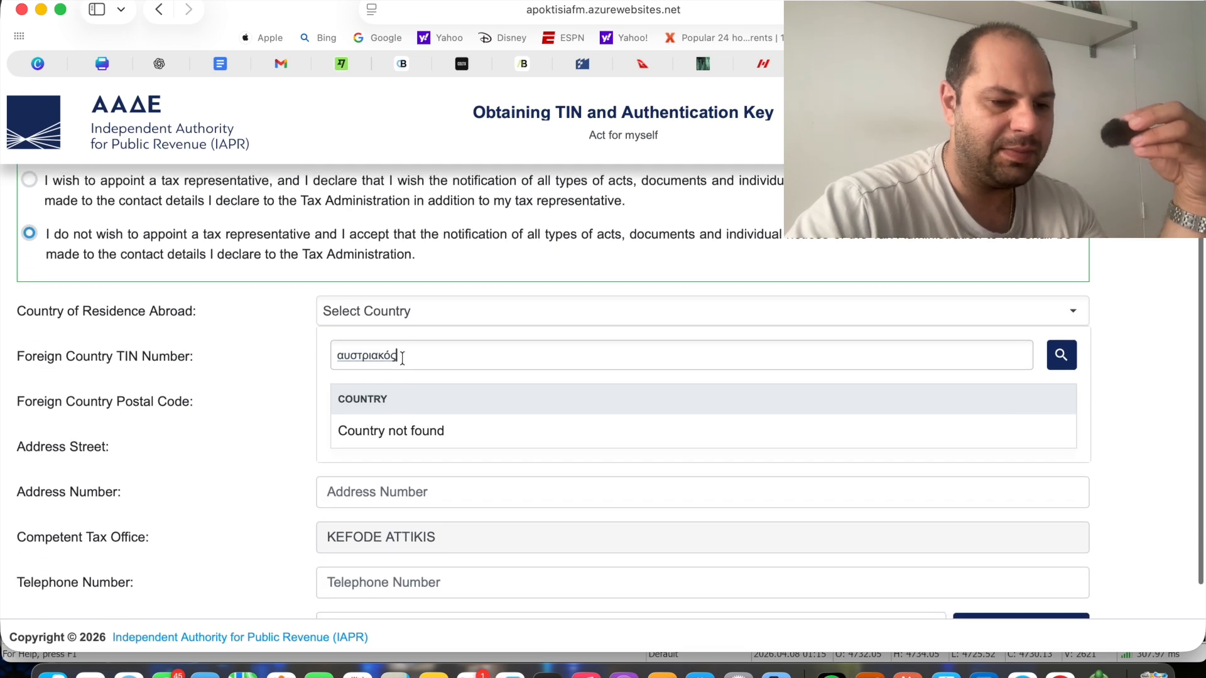
Replace the country search text with "aus" and set the country of residence abroad to AUSTRALIA
key(BackSpace)
key(BackSpace)
key(BackSpace)
key(BackSpace)
key(BackSpace)
key(BackSpace)
key(BackSpace)
key(BackSpace)
key(BackSpace)
key(BackSpace)
text(aus)
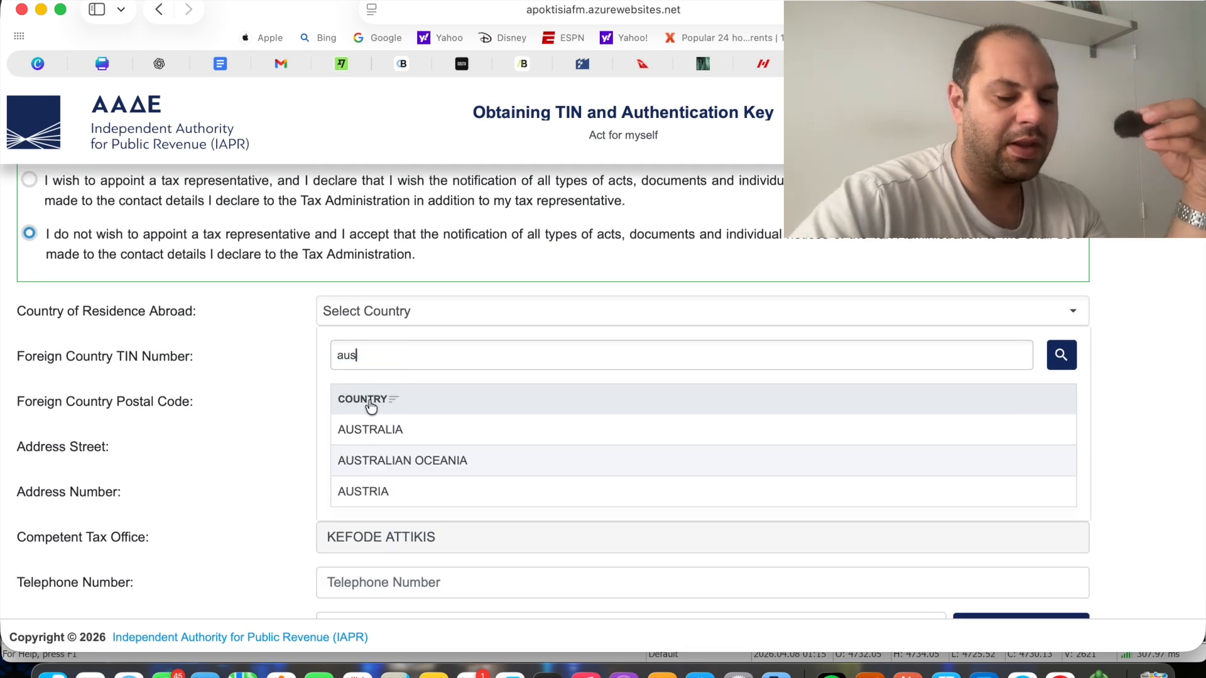
click(383, 431)
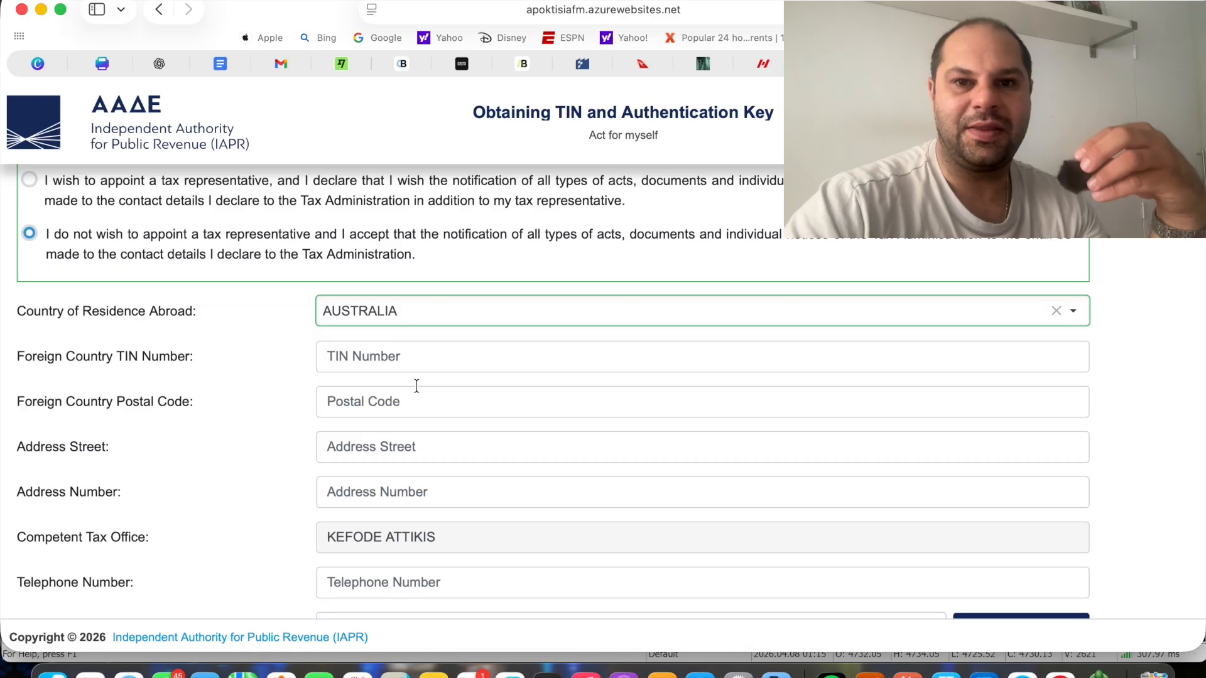
Examine the foreign TIN number, postal code, address and telephone fields of the contact information
click(387, 364)
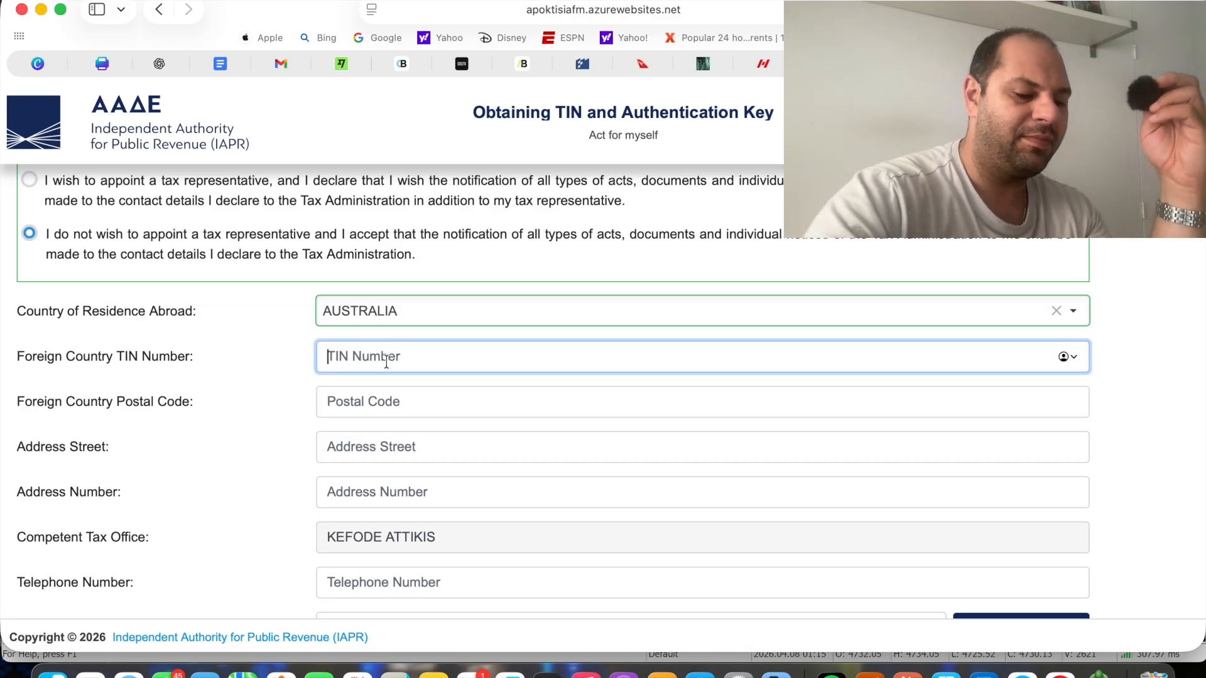
text(4)
key(BackSpace)
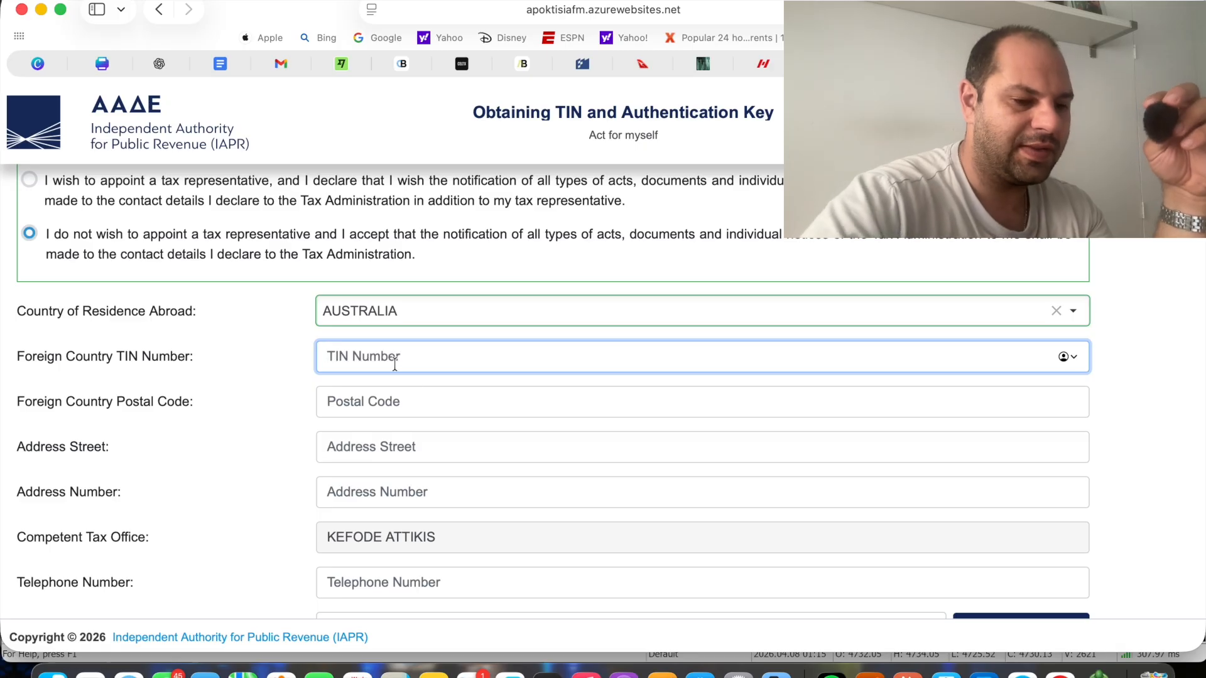
click(380, 410)
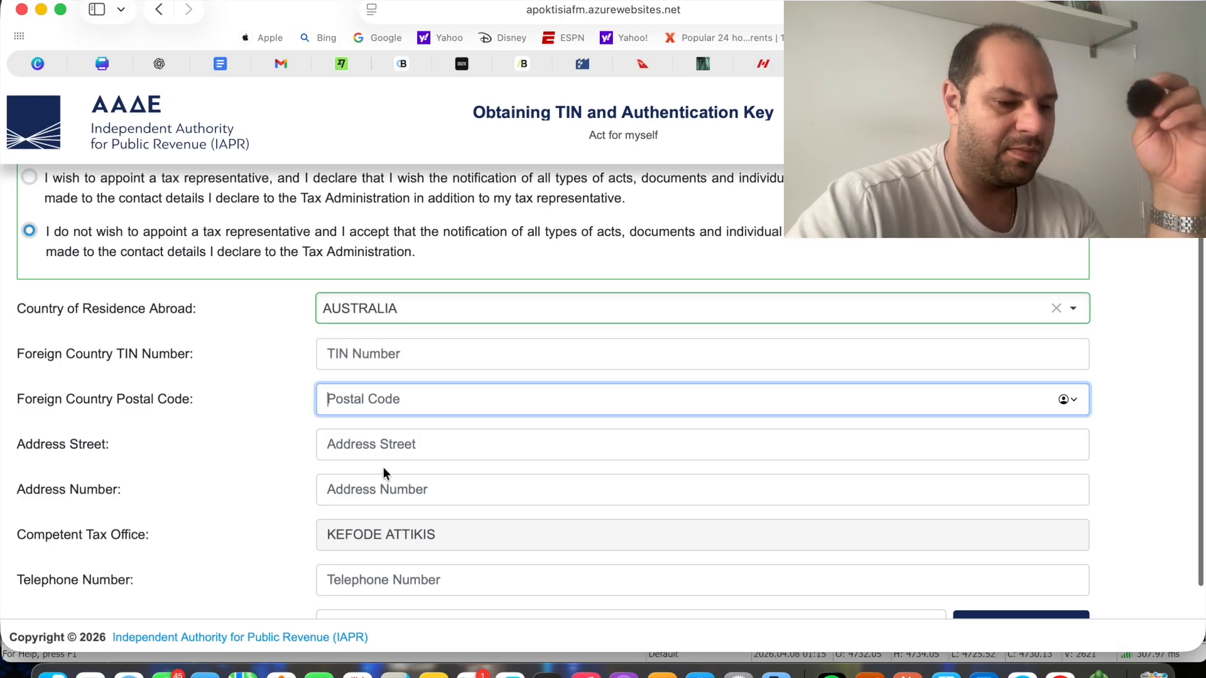
scroll(383, 466, down, 3)
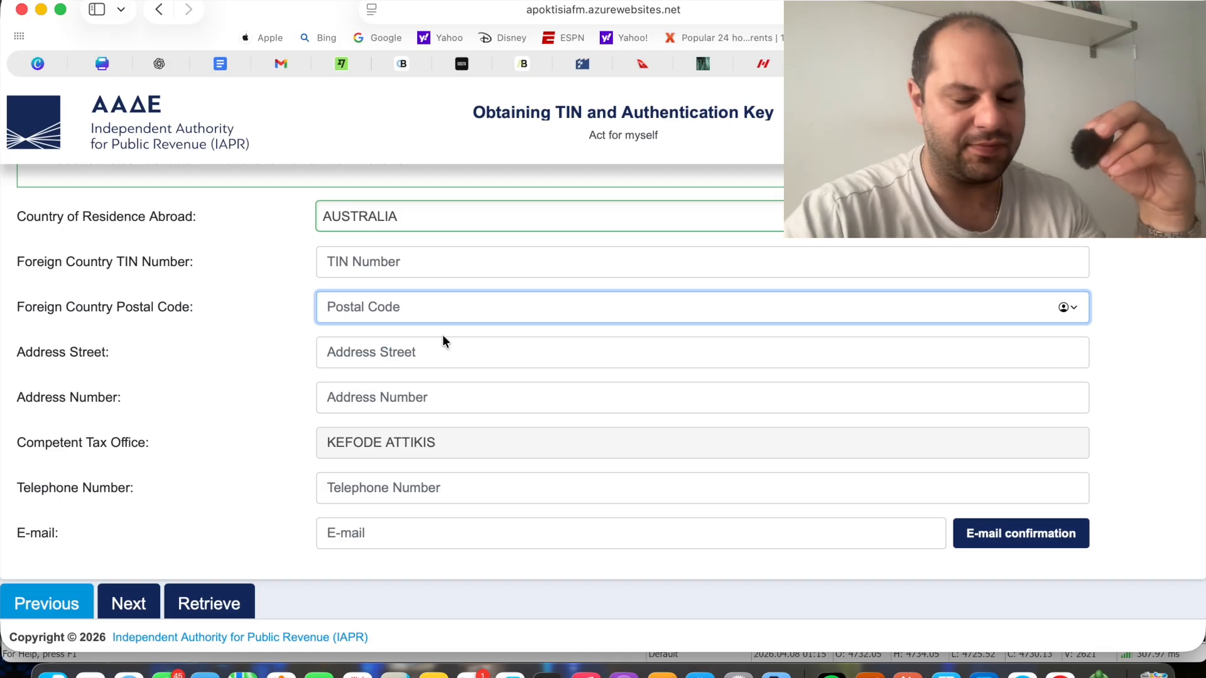
scroll(382, 435, down, 1)
Try to enter the applicant's e-mail address in the contact information
click(461, 525)
scroll(799, 514, down, 1)
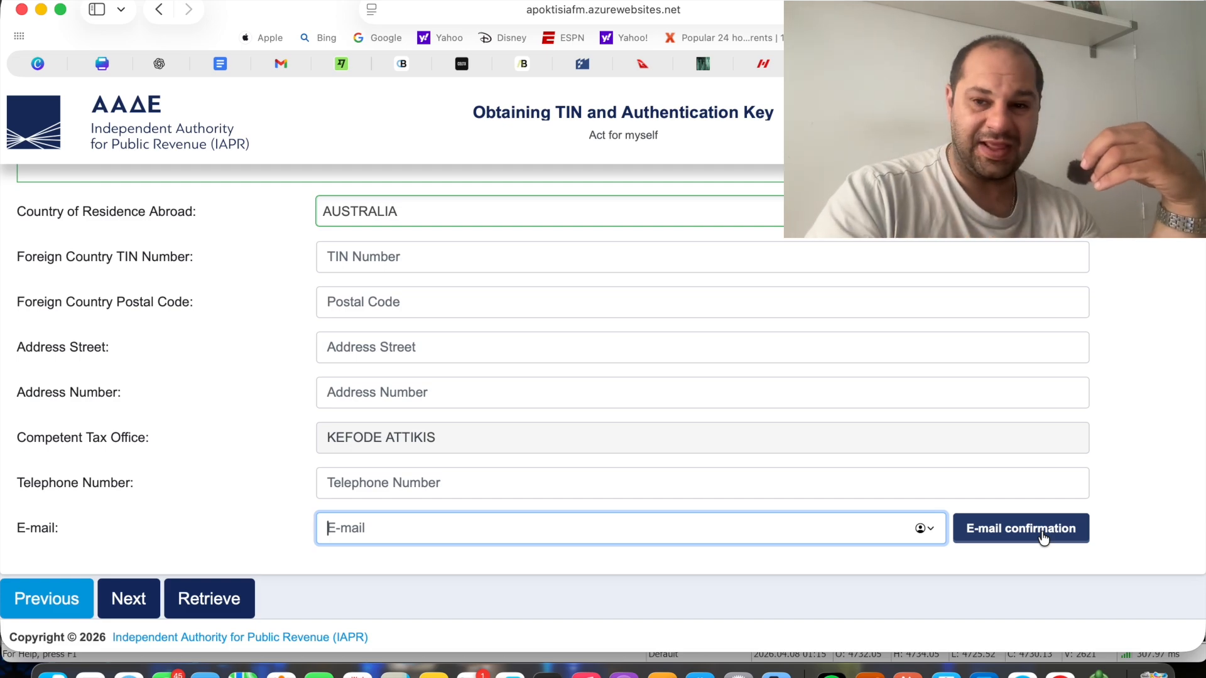
scroll(1044, 539, up, 2)
text(arth)
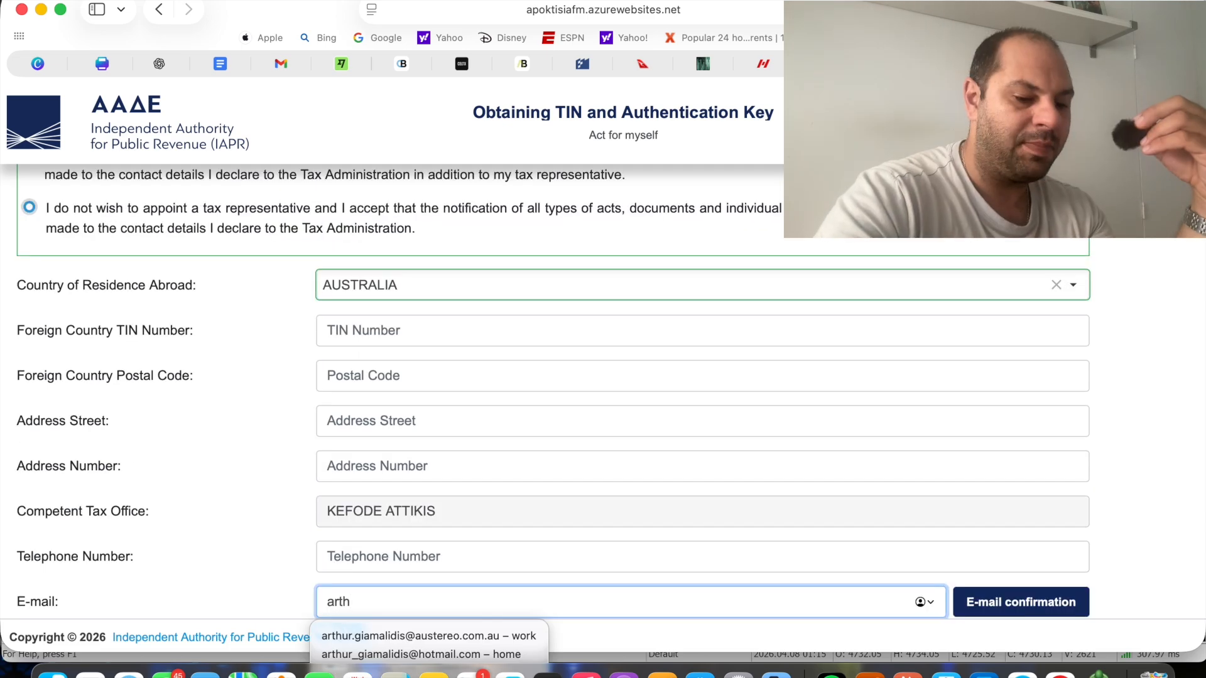
key(BackSpace)
key(BackSpace)
key(BackSpace)
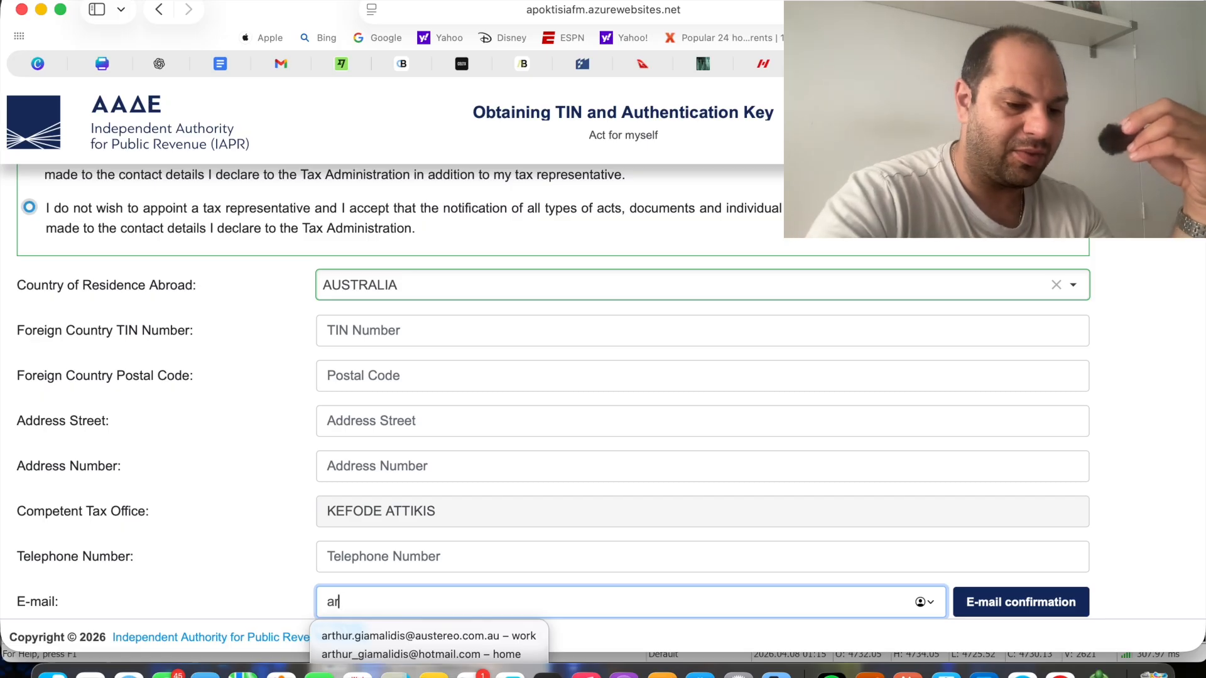
Enter the placeholder text "auo;j/lkbjkhtdkv" as the contact e-mail
scroll(552, 394, down, 1)
text(a)
scroll(553, 394, up, 1)
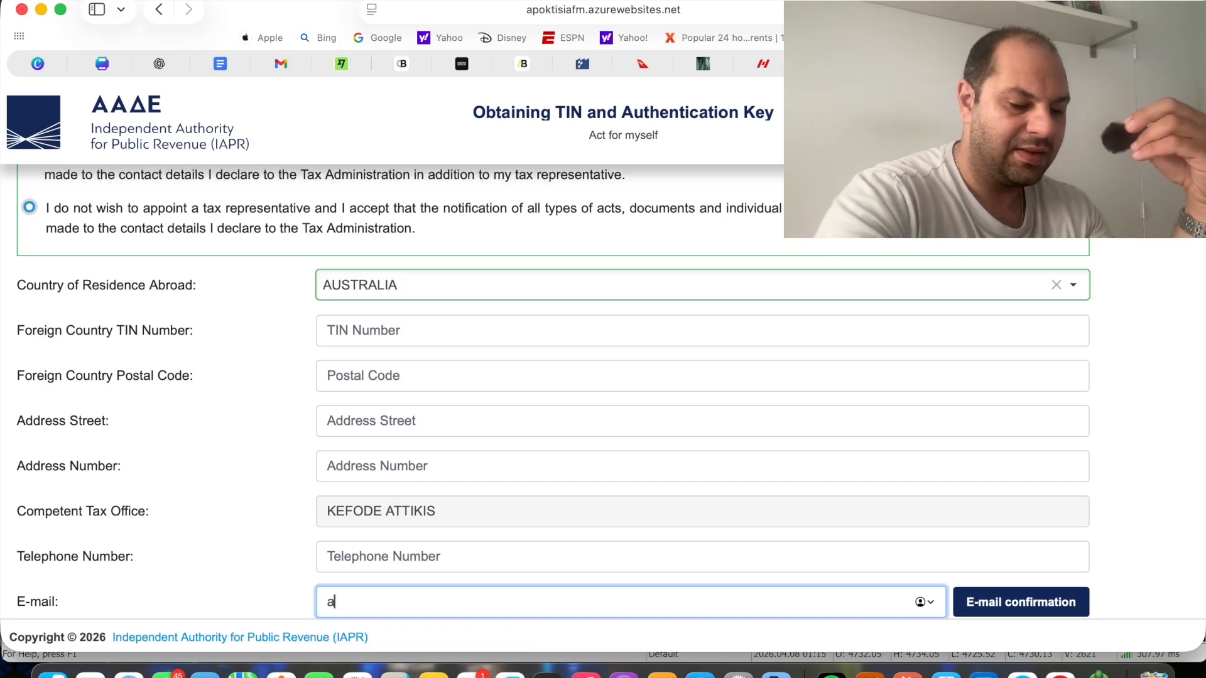
text(uo;j/lkbjkhtdkv)
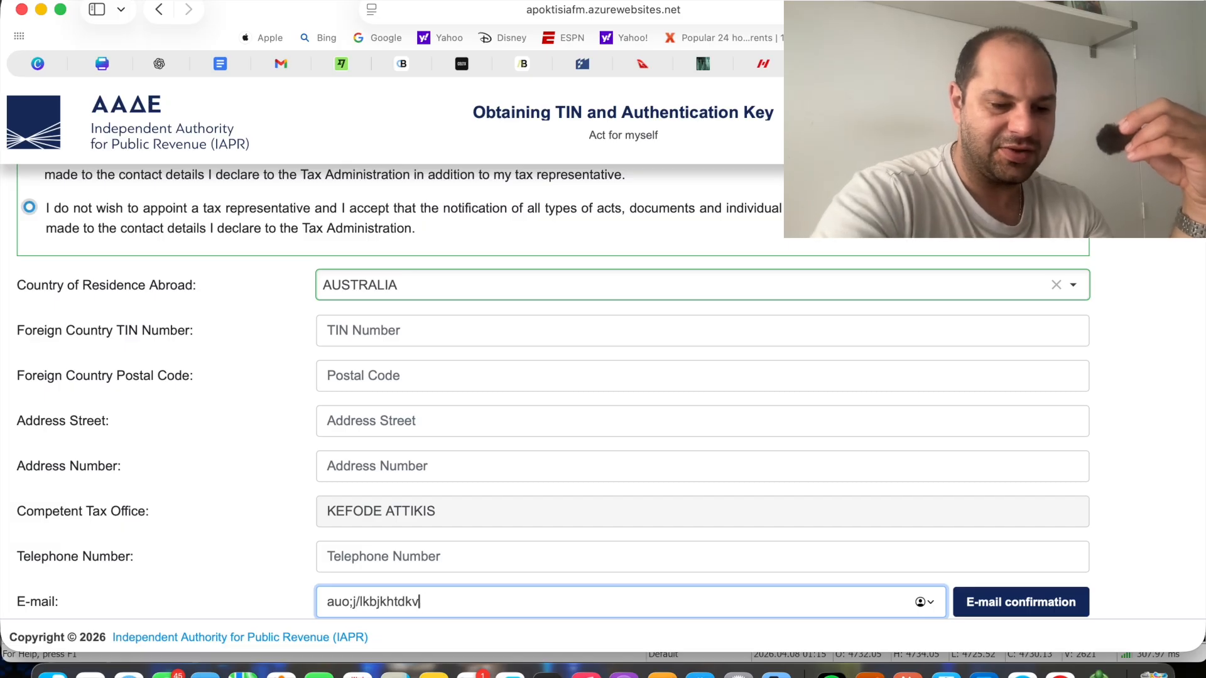
Delete characters from the end of the placeholder text in the contact e-mail
key(BackSpace)
key(BackSpace)
key(BackSpace)
text(d)
key(BackSpace)
key(BackSpace)
key(BackSpace)
key(BackSpace)
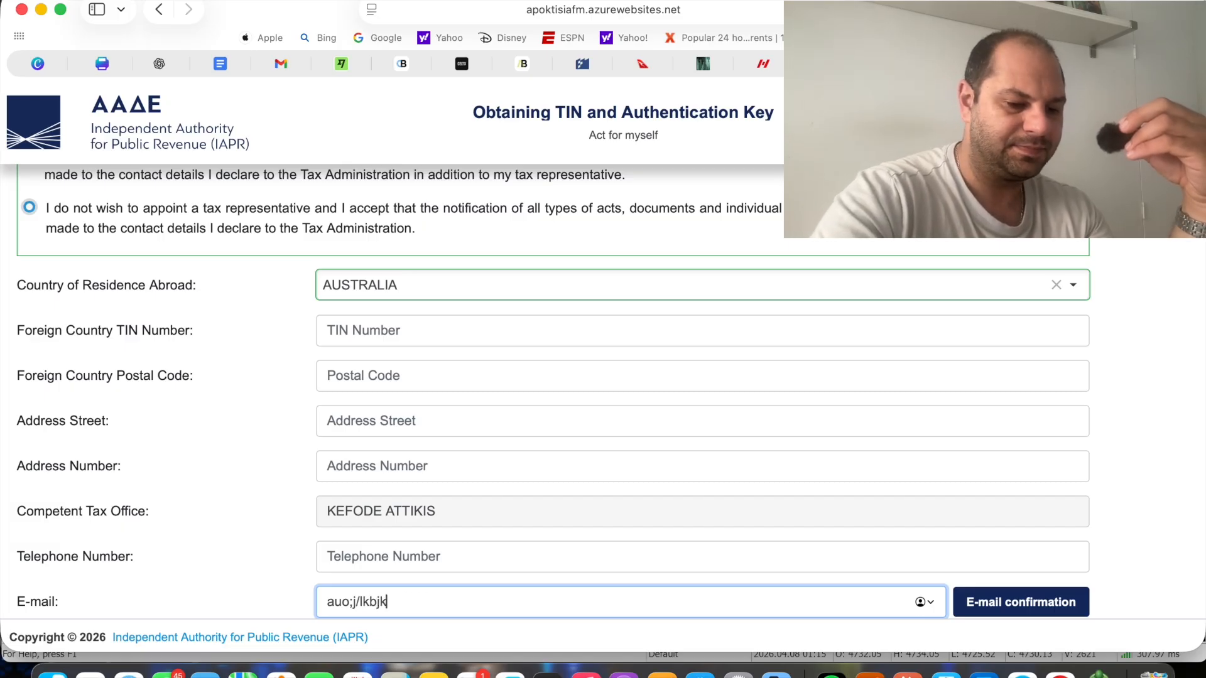
key(BackSpace)
key(BackSpace)
key(BackSpace)
key(BackSpace)
key(BackSpace)
key(BackSpace)
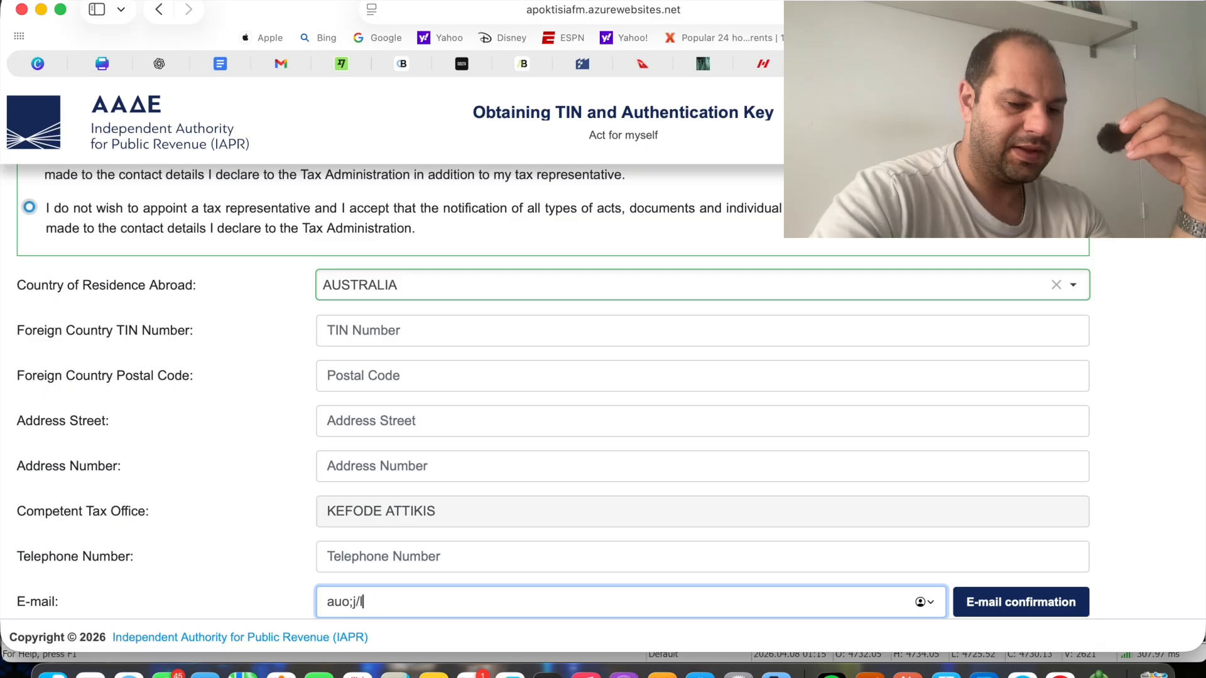
key(BackSpace)
key(BackSpace)
key(BackSpace)
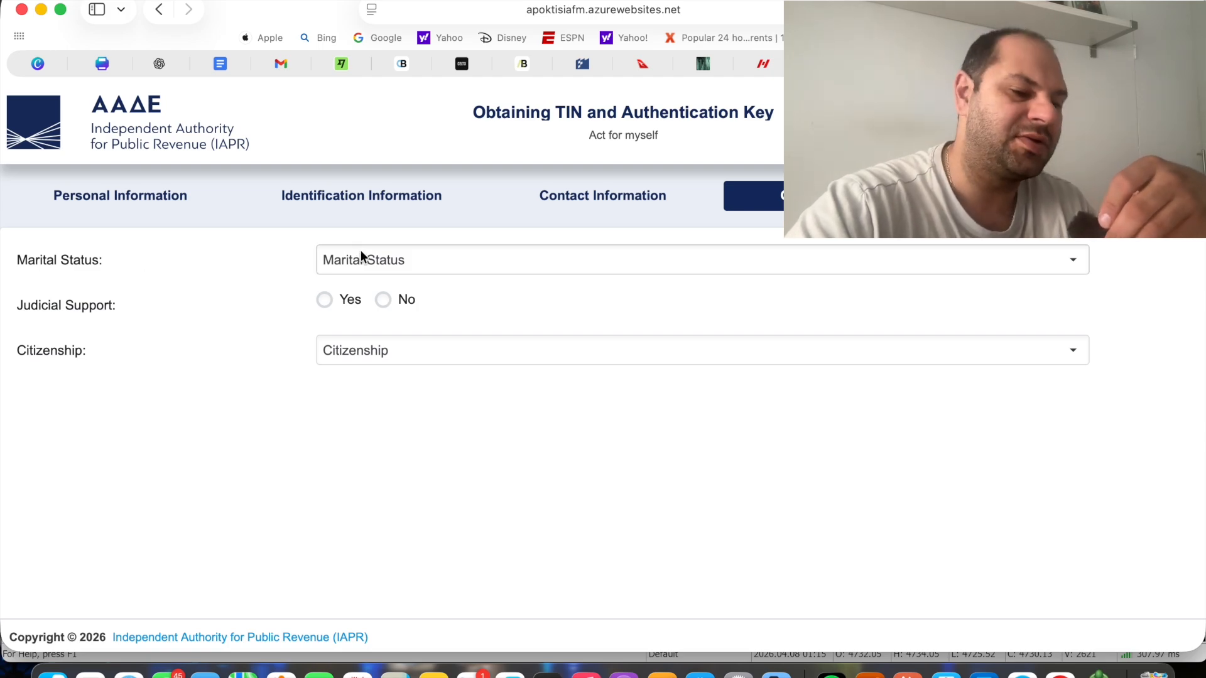
Set the marital status to SINGLE and answer No for judicial support
mouse_move(360, 250)
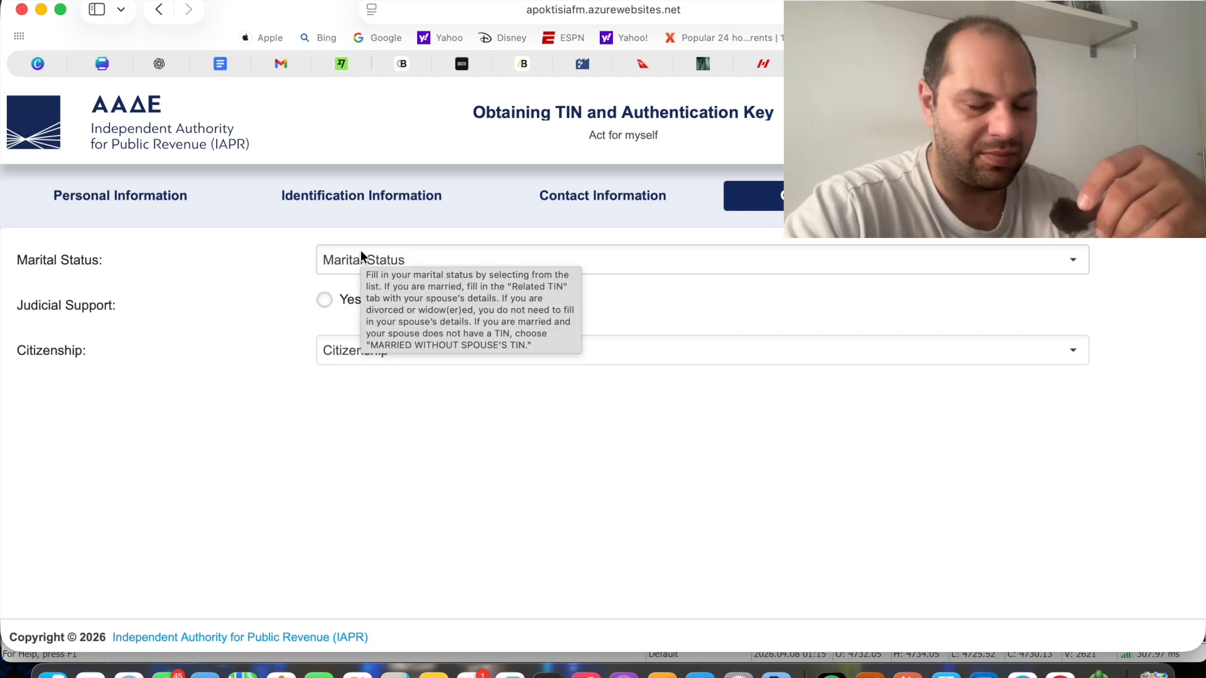
click(379, 265)
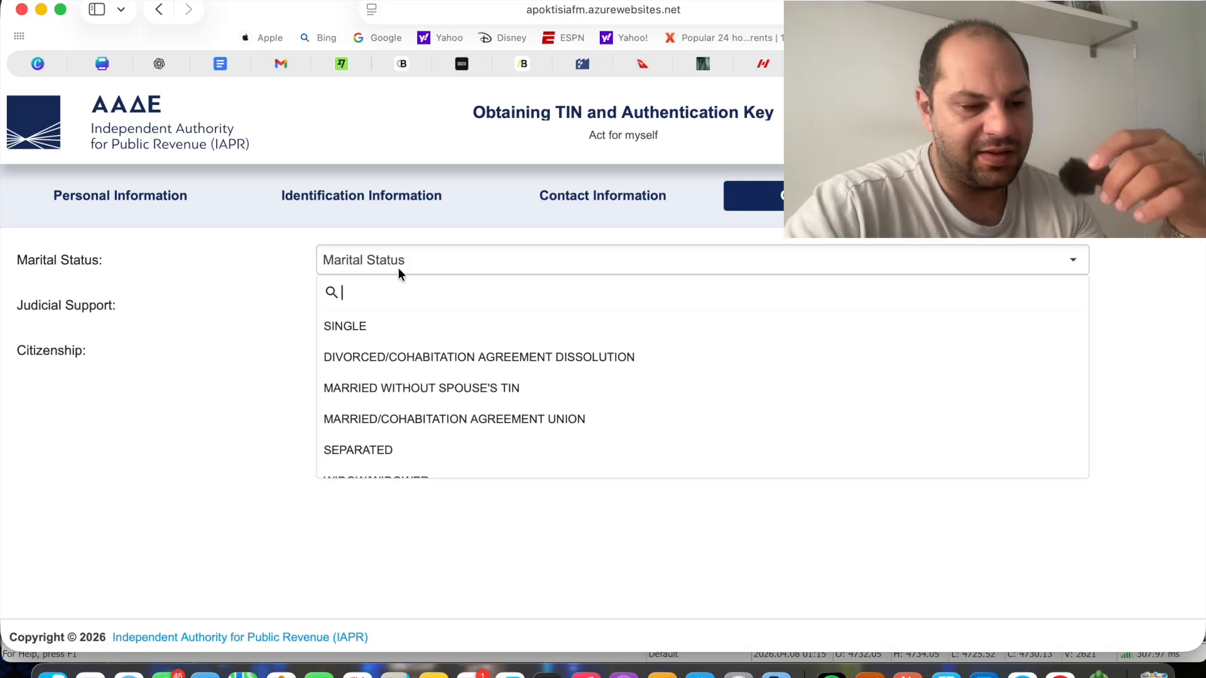
click(412, 323)
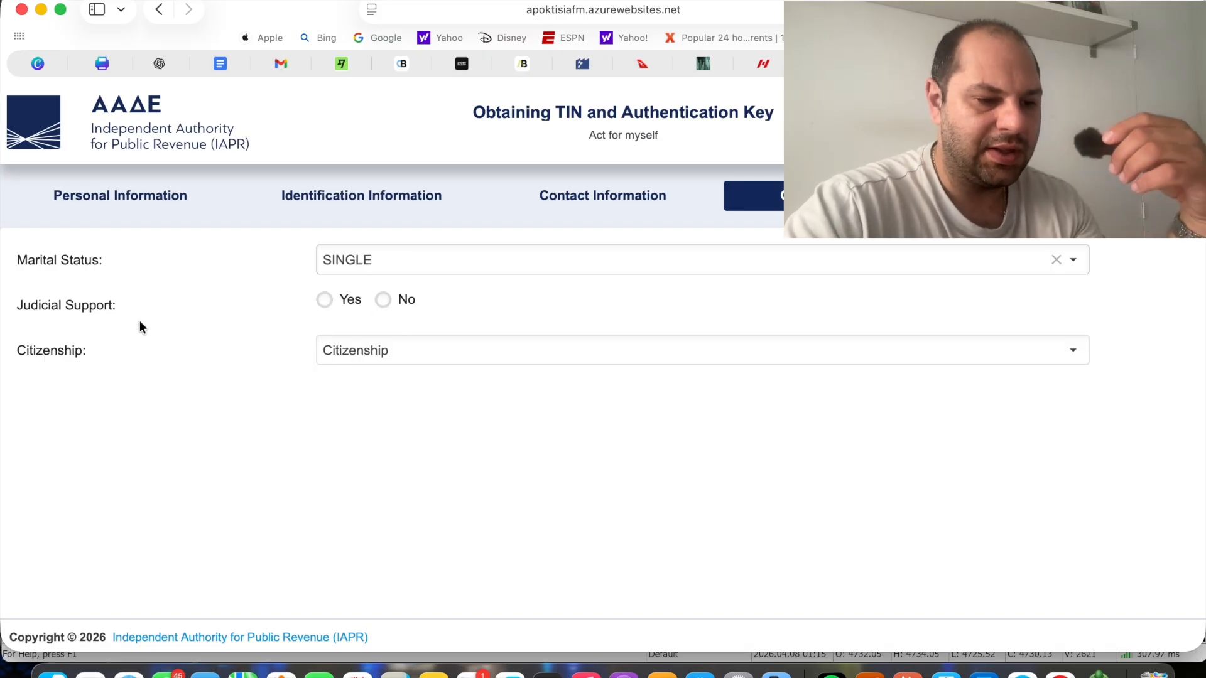
click(384, 300)
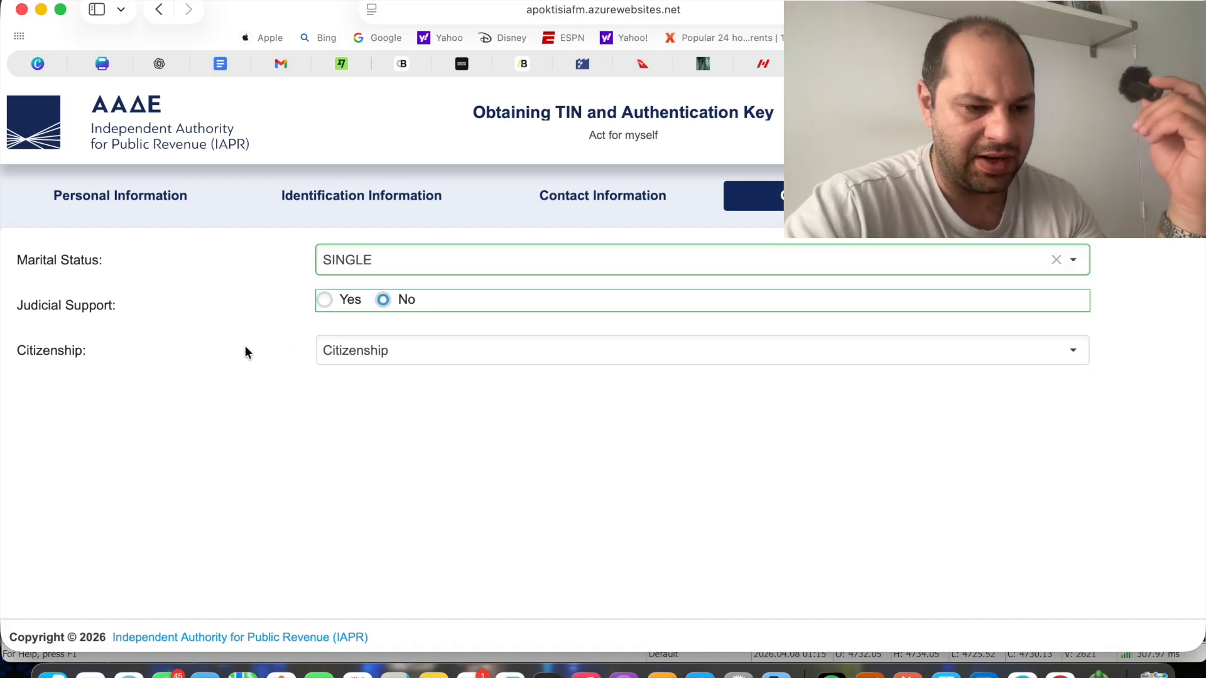
Browse the citizenship list, filter it by "he" and choose HELLENIC for the area GREECE
click(401, 353)
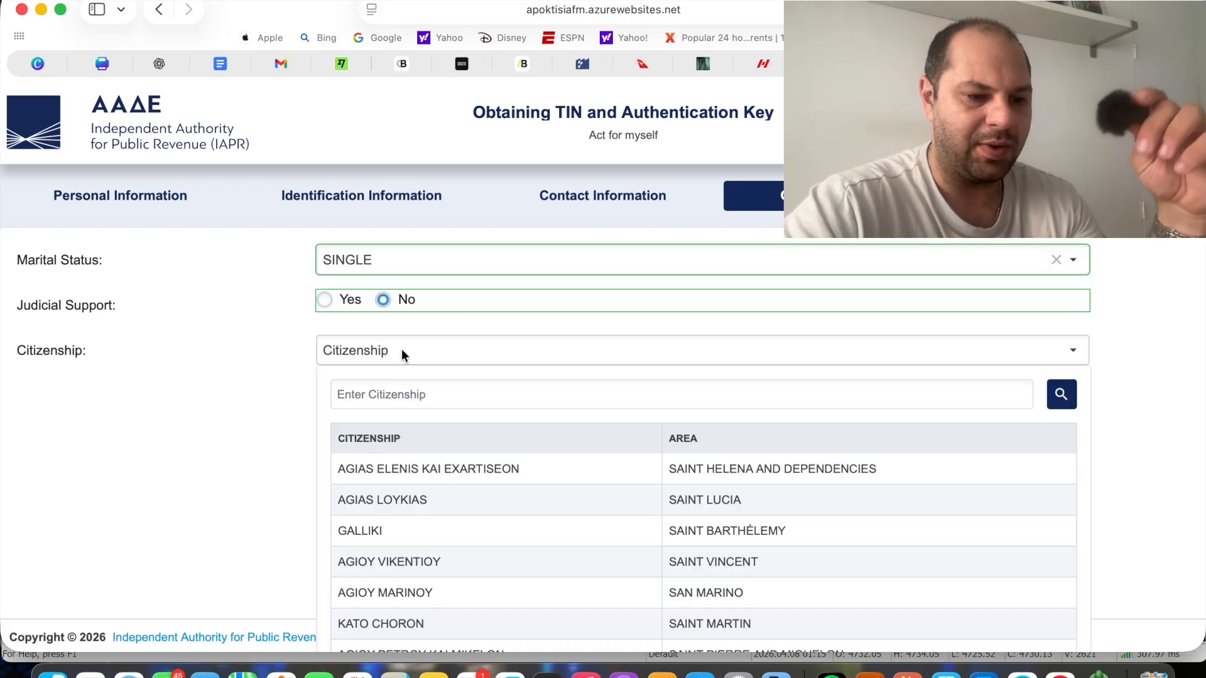
scroll(451, 519, down, 2)
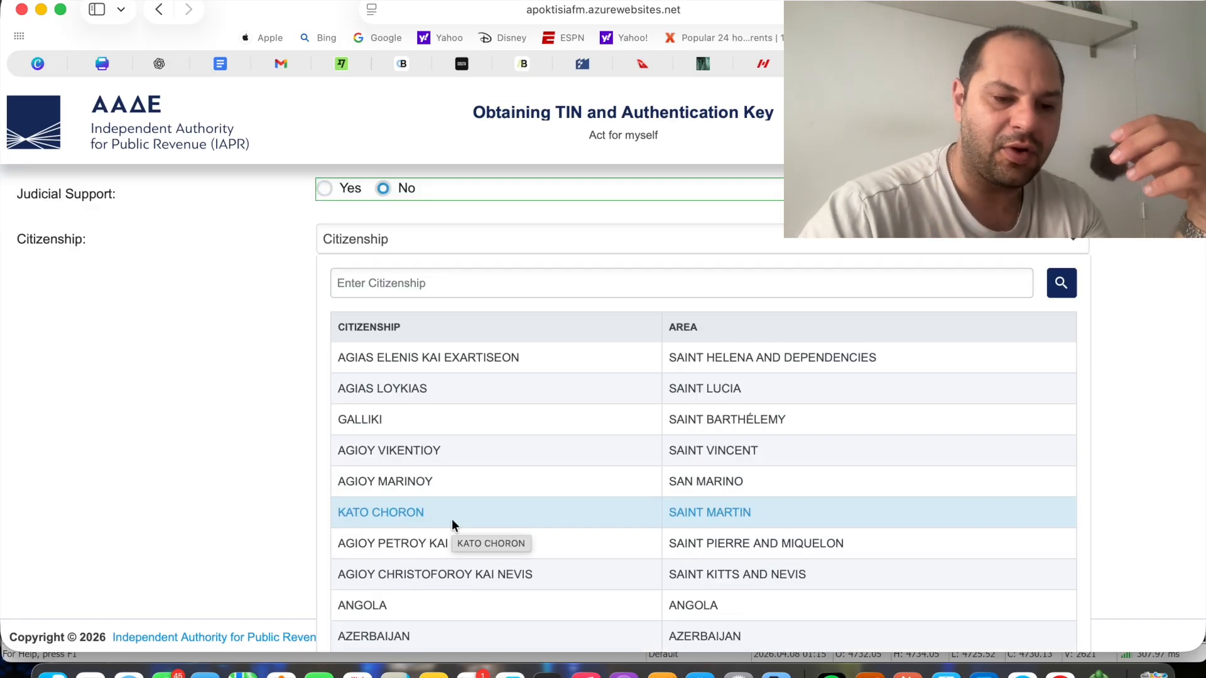
scroll(447, 506, down, 1)
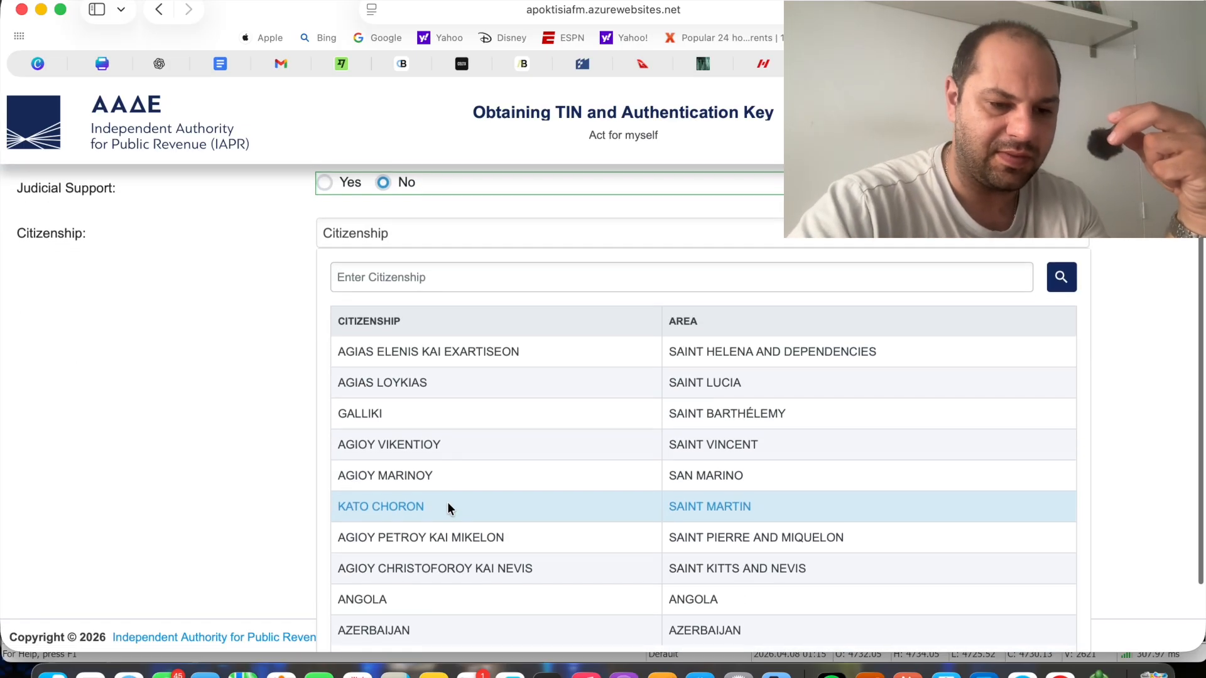
scroll(447, 509, down, 2)
click(777, 588)
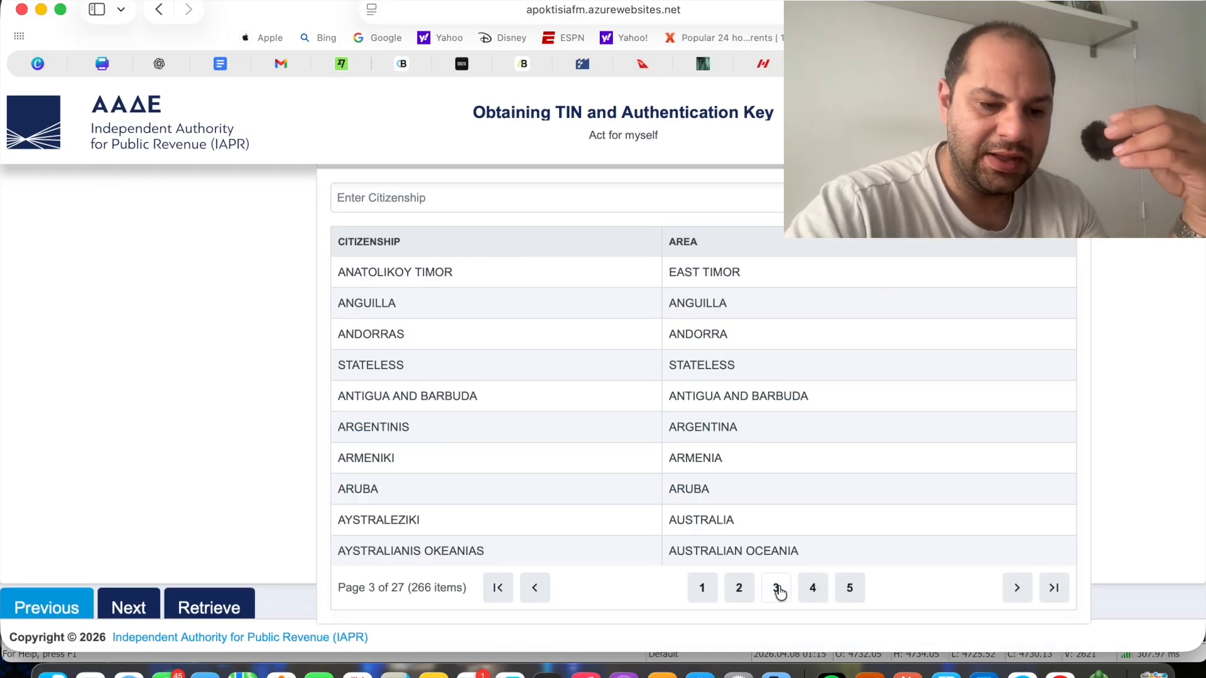
click(814, 589)
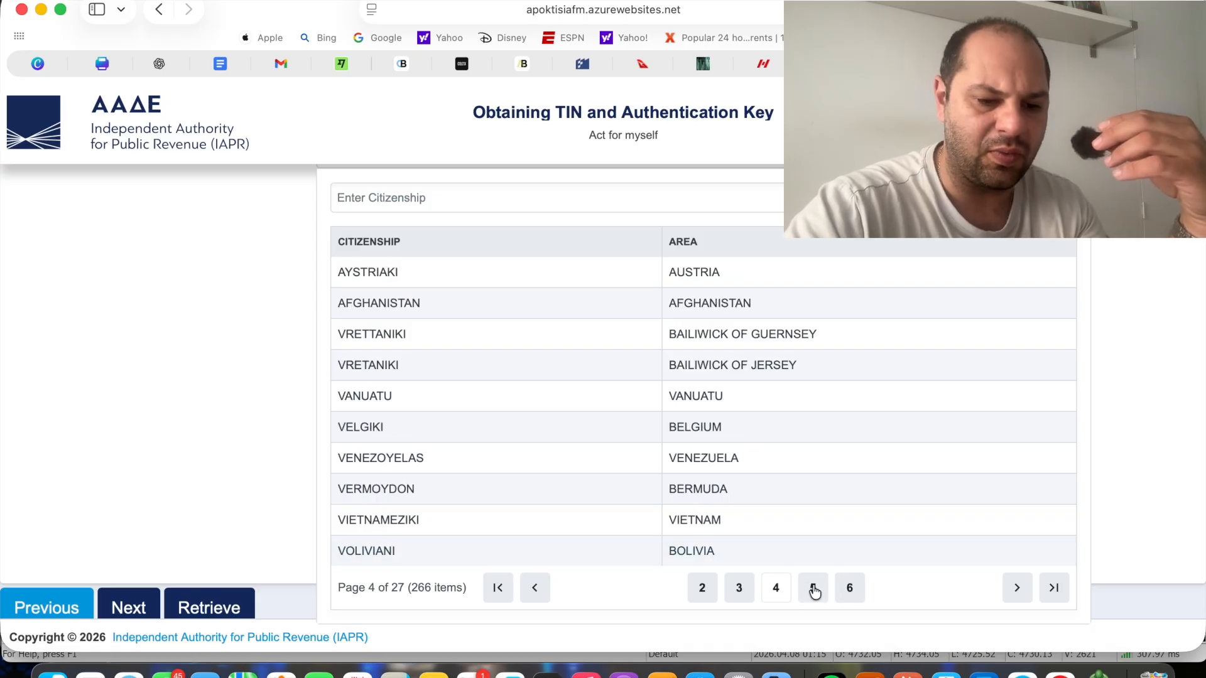
click(814, 589)
click(822, 591)
text(he)
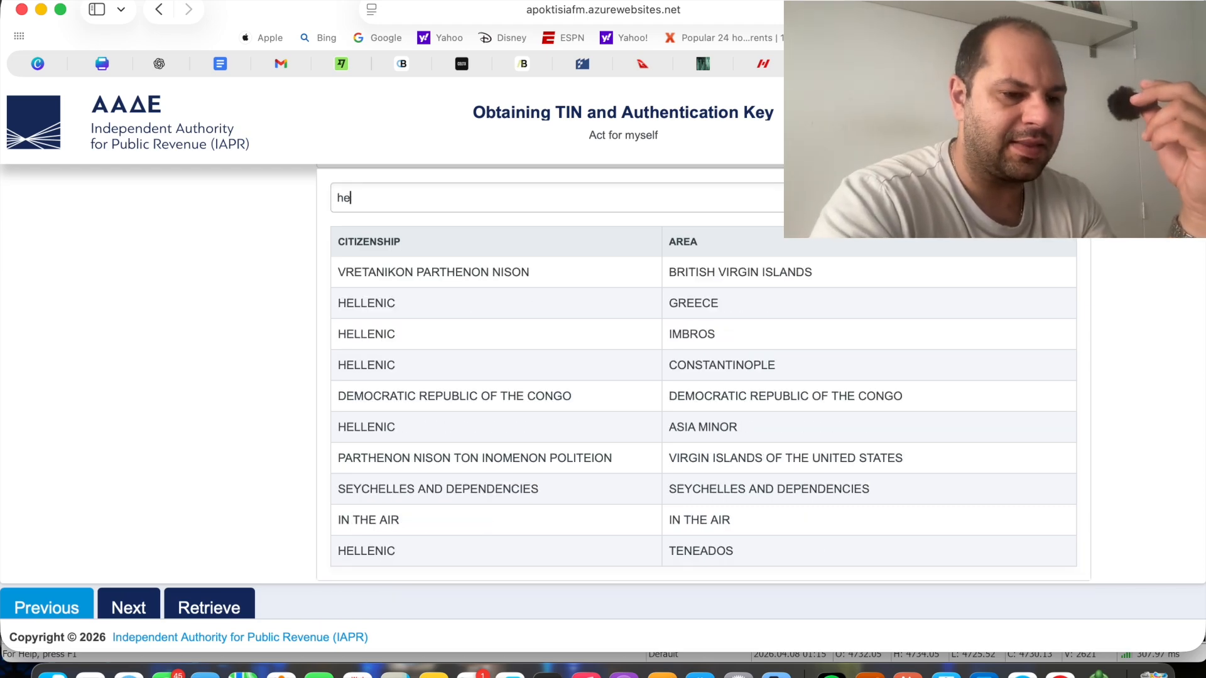
click(398, 304)
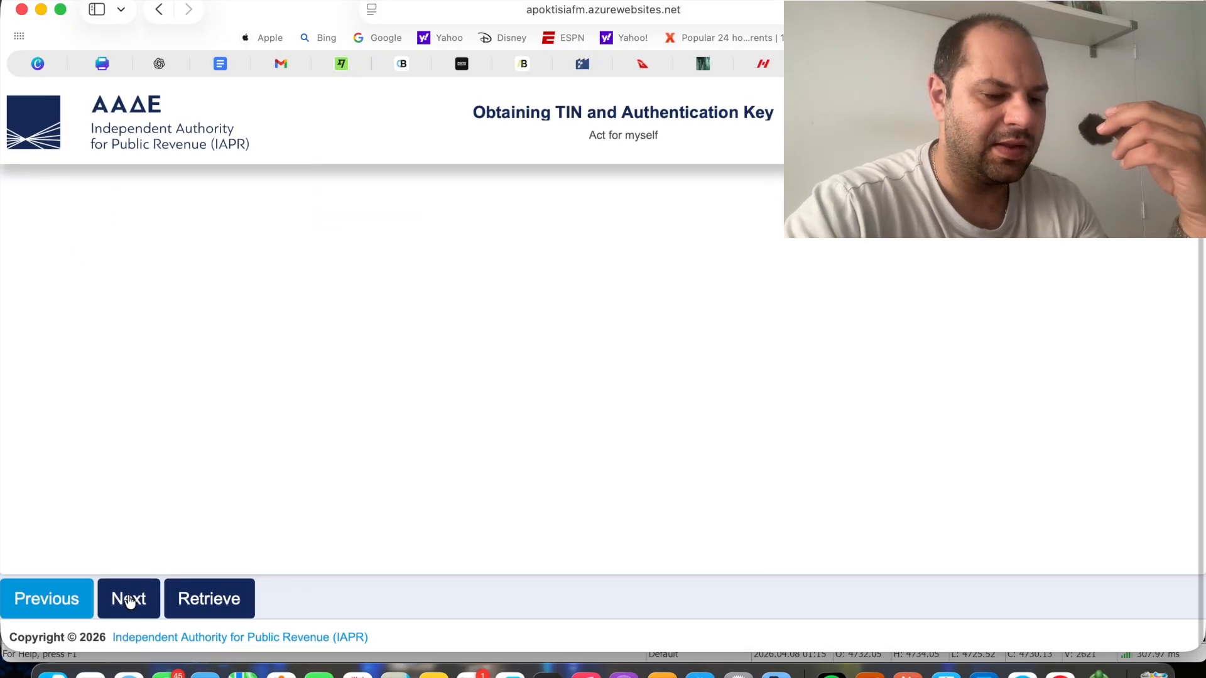
Examine the document attachment, preferred username, declaration of agreement, next steps and image-character check of the application's final page
scroll(235, 435, up, 2)
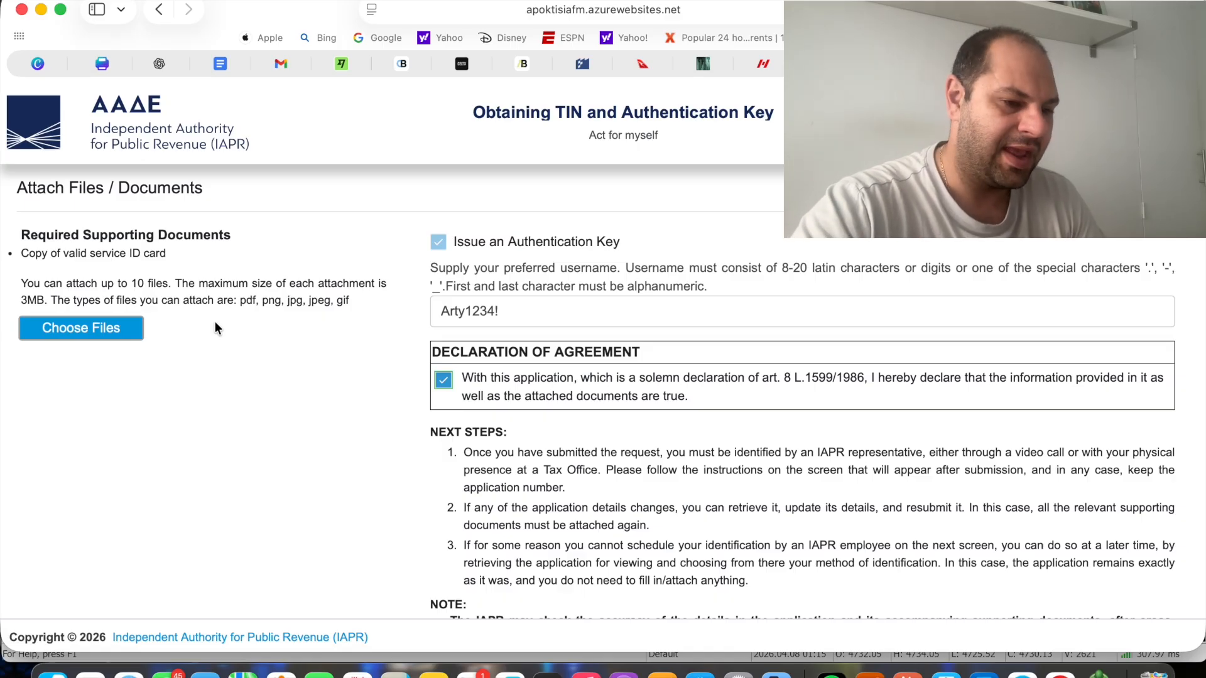
click(649, 317)
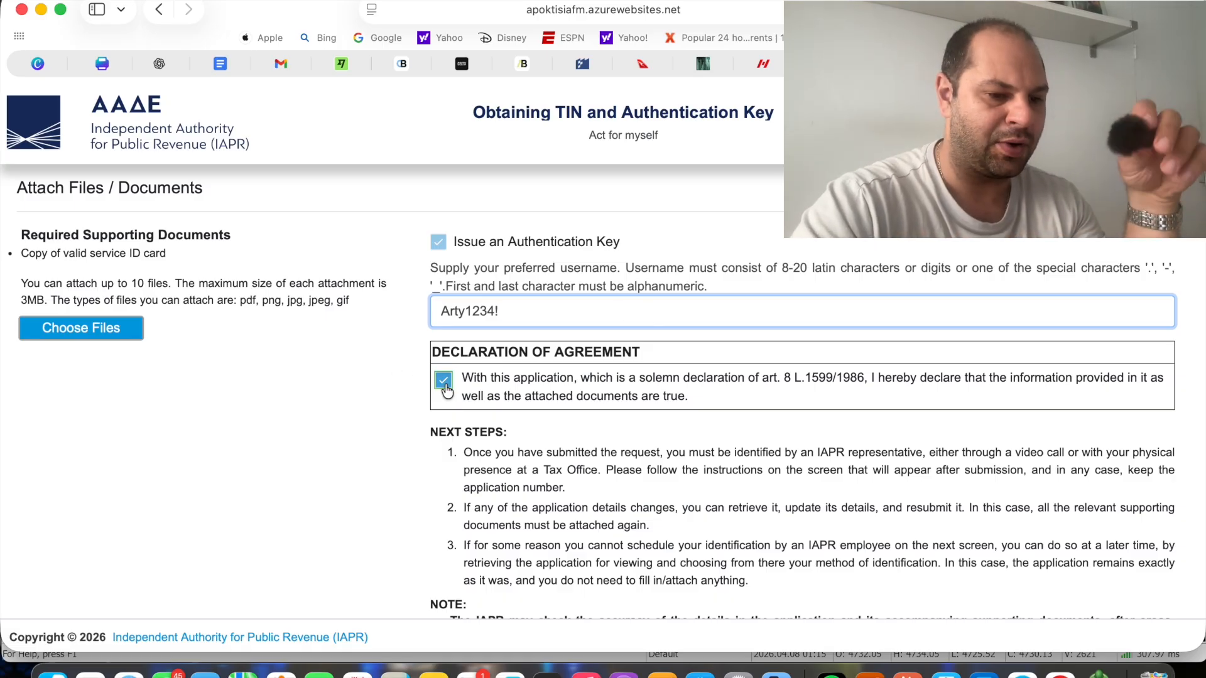
scroll(350, 506, down, 5)
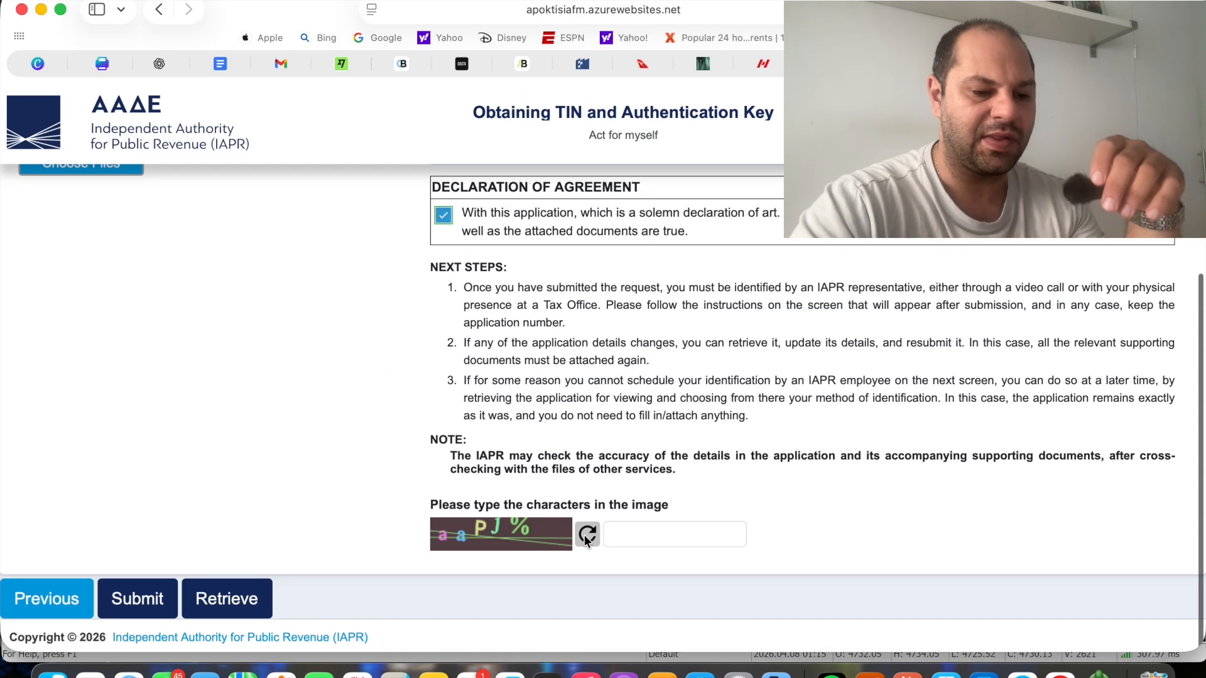